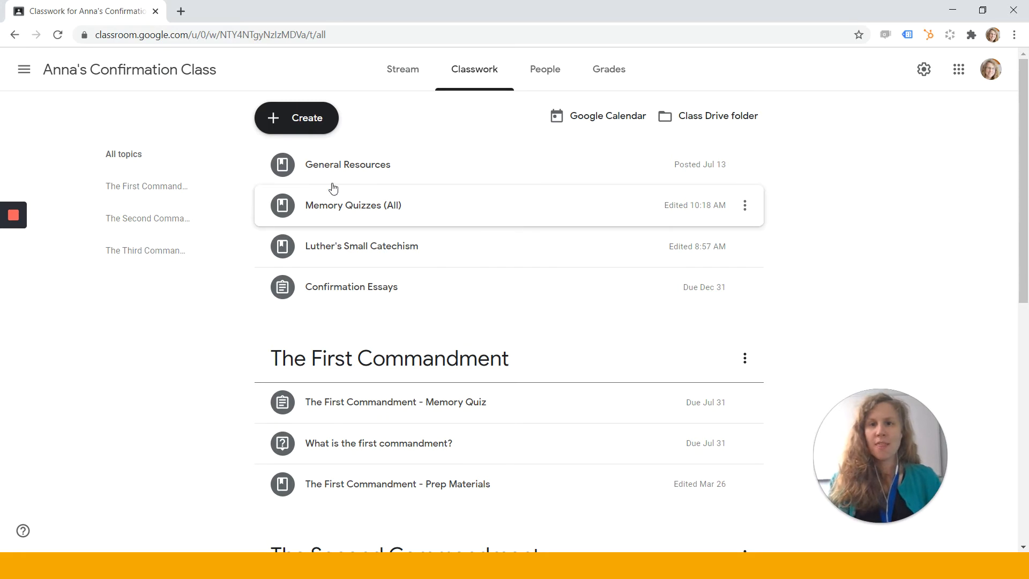
# - Open the General Resources material for editing and review its description field and the sources available for attachments
pyautogui.click(340, 168)
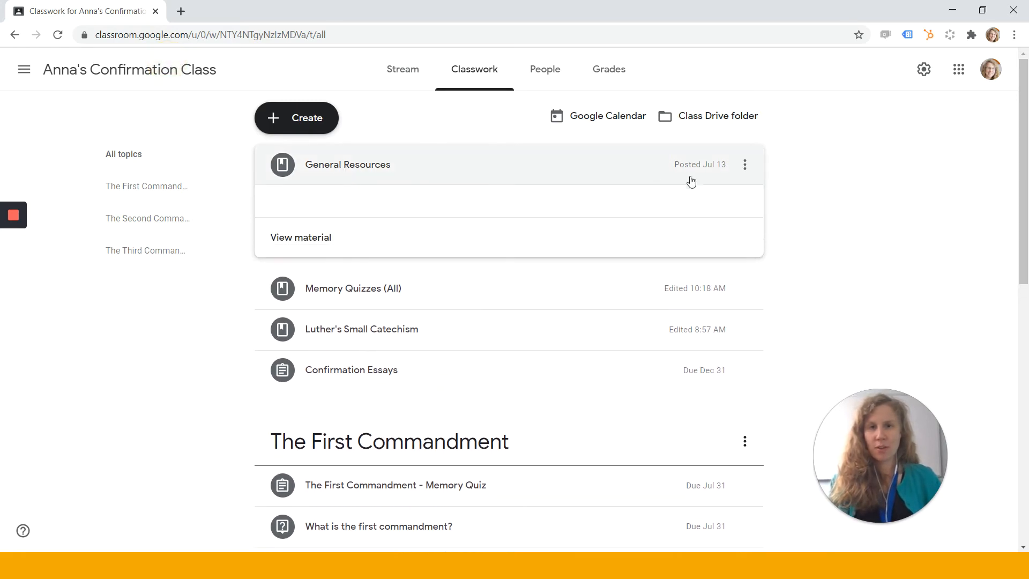
pyautogui.click(745, 166)
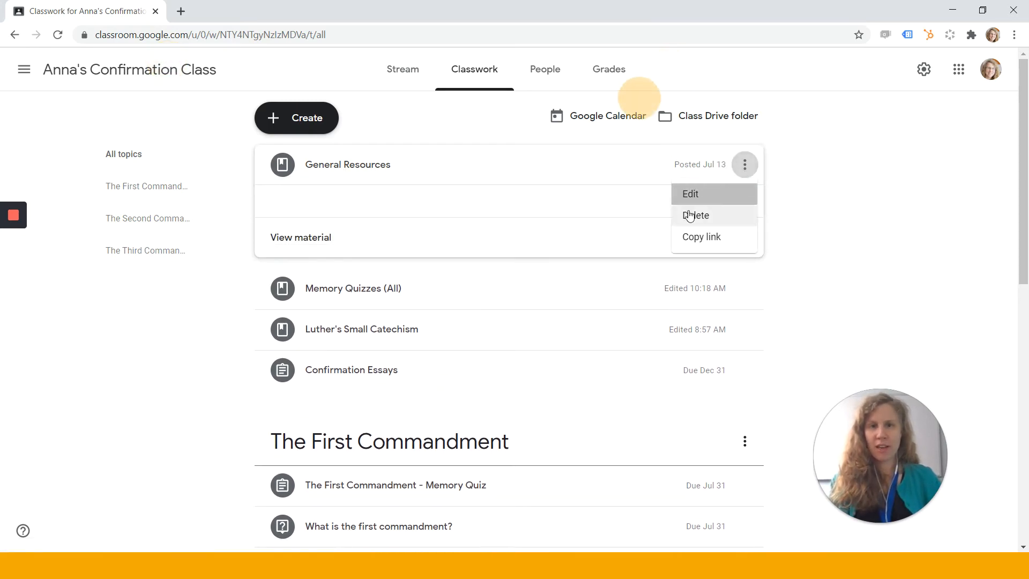
pyautogui.click(695, 200)
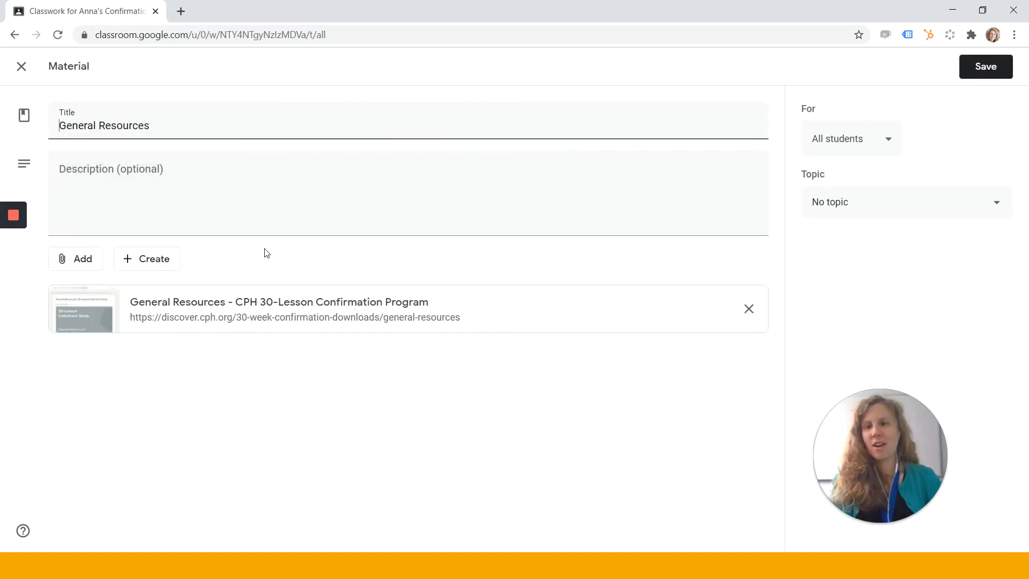
pyautogui.click(75, 257)
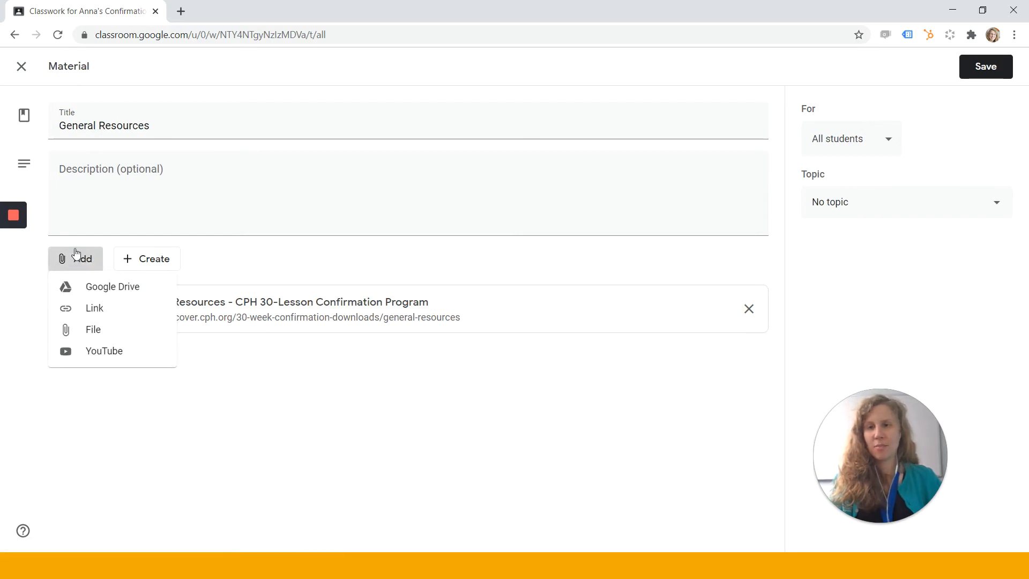
pyautogui.click(145, 387)
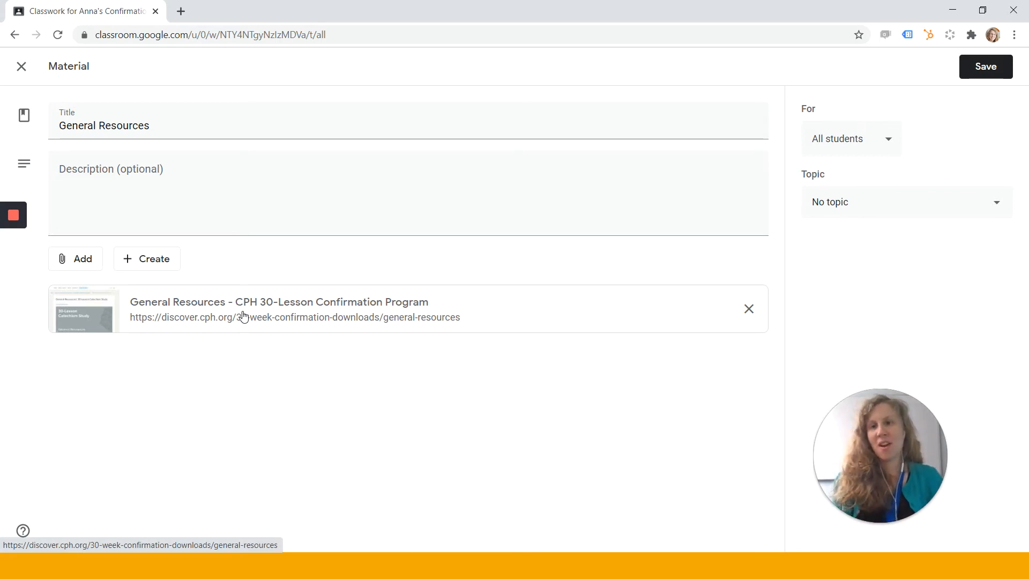
pyautogui.click(185, 170)
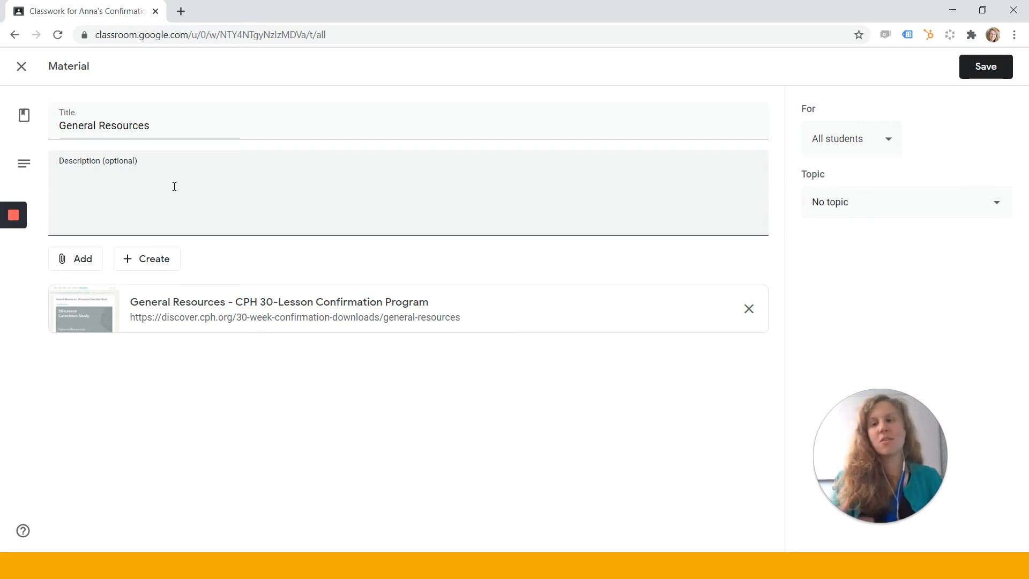
pyautogui.click(73, 271)
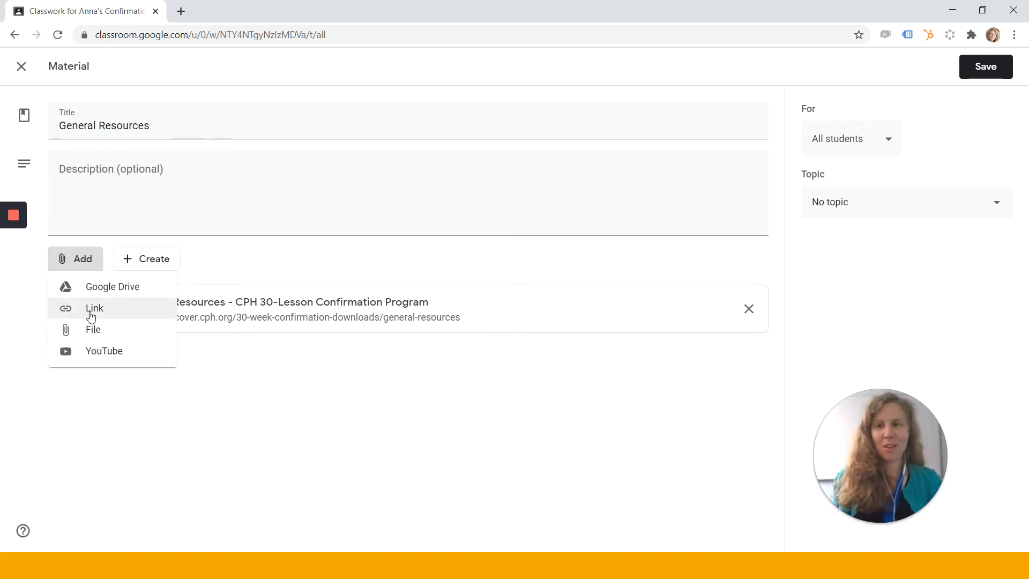
pyautogui.click(413, 415)
# - Review the topic choices and student assignment list of the General Resources material, and close it without saving
pyautogui.click(956, 213)
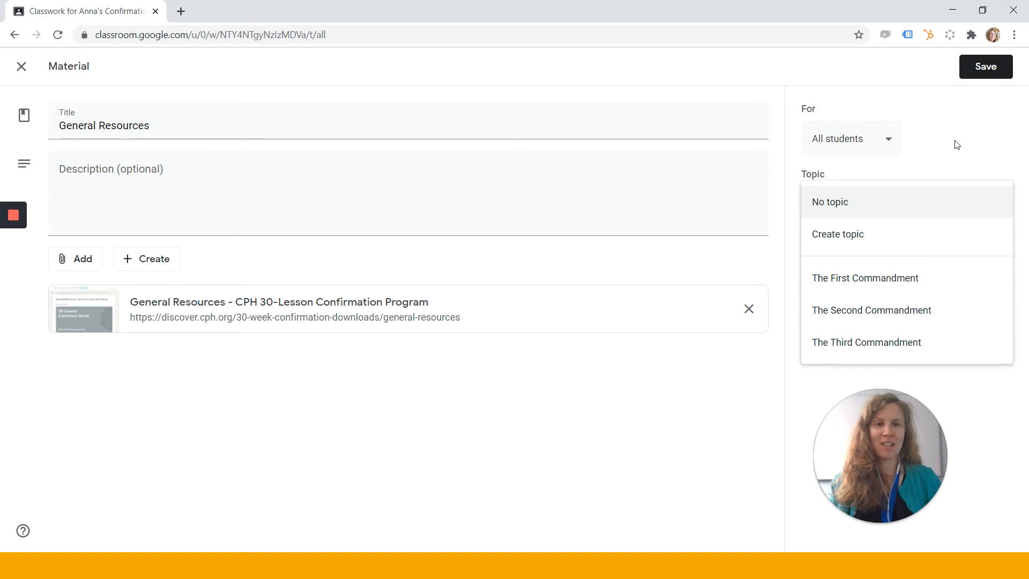
pyautogui.click(862, 138)
pyautogui.click(866, 138)
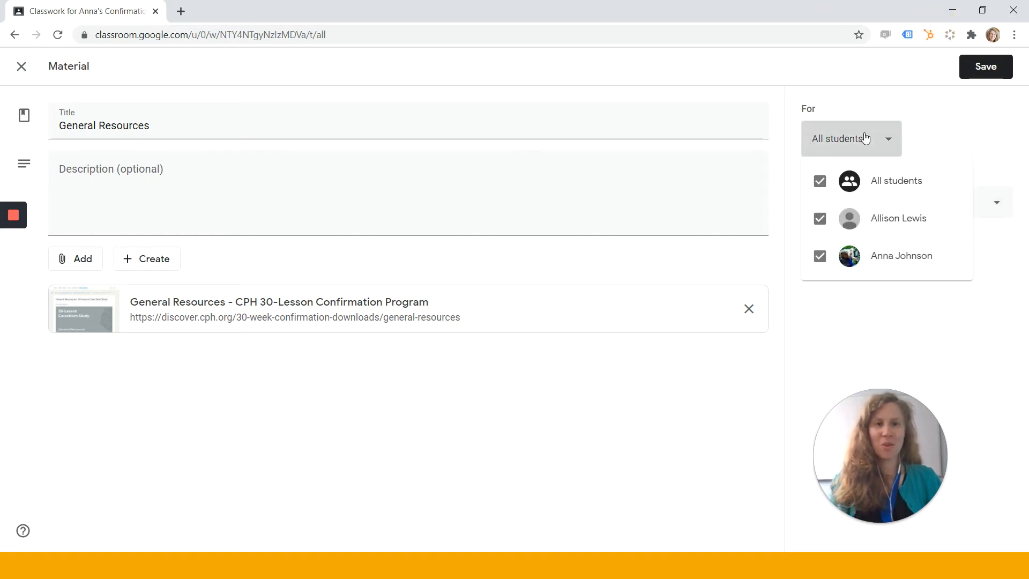
pyautogui.click(866, 138)
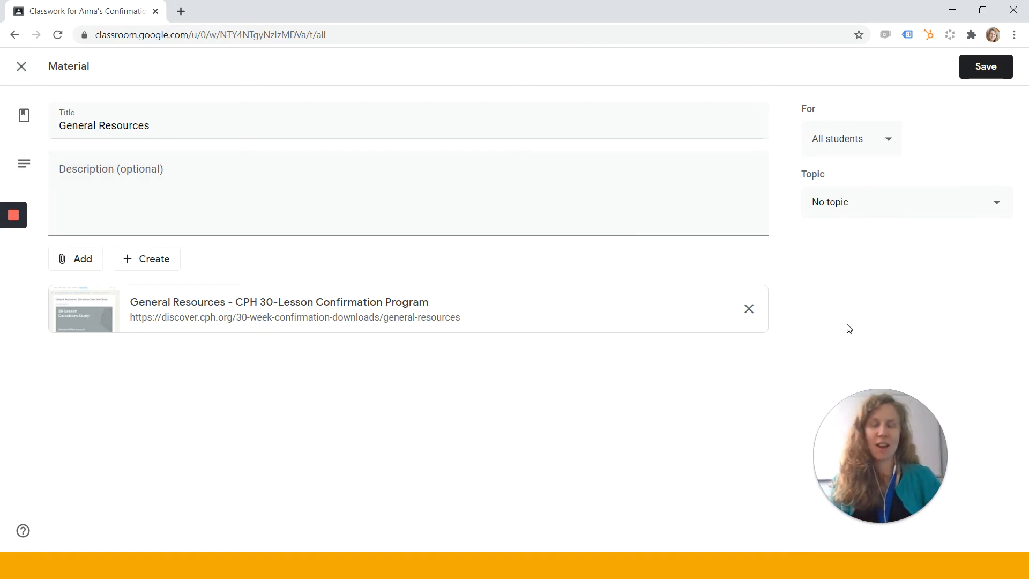
pyautogui.click(22, 67)
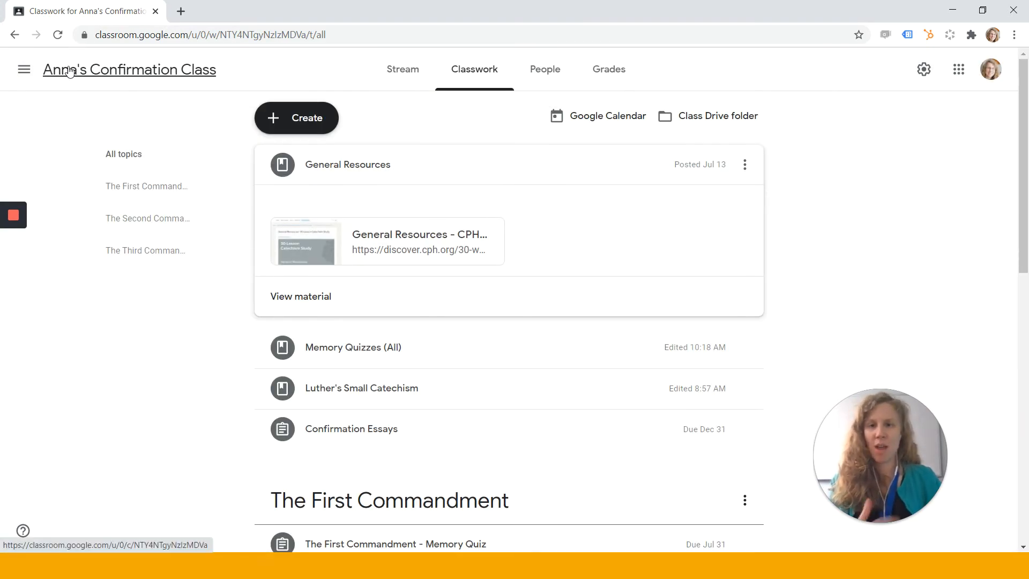
# - Open the question "What is the first commandment?" for editing, review its text, instructions and settings, and close it without saving
pyautogui.scroll(-5, 871, 250)
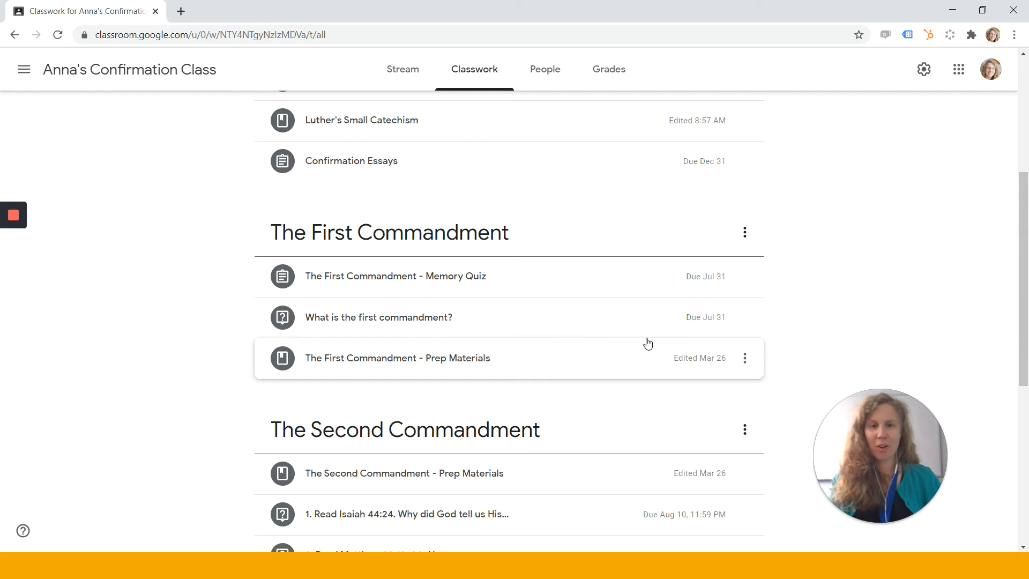
pyautogui.click(744, 318)
pyautogui.click(725, 349)
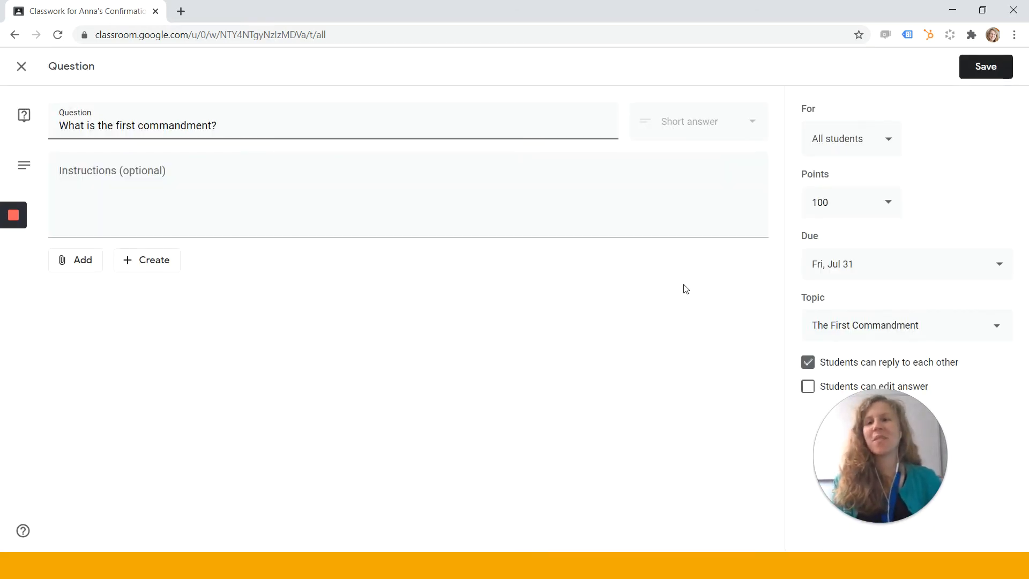
pyautogui.moveTo(59, 122); pyautogui.dragTo(334, 155)
pyautogui.click(136, 187)
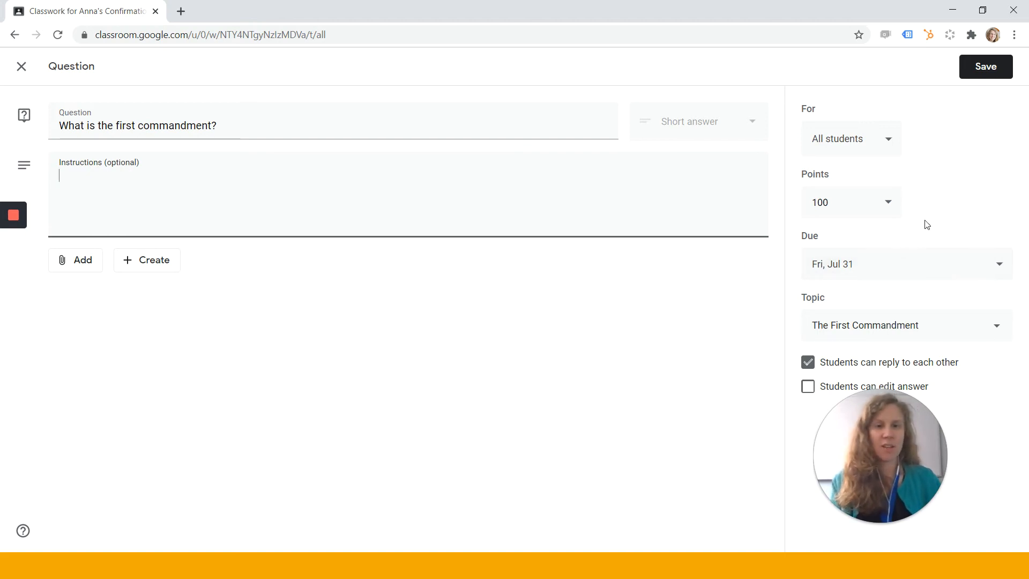
pyautogui.moveTo(870, 446); pyautogui.dragTo(873, 478)
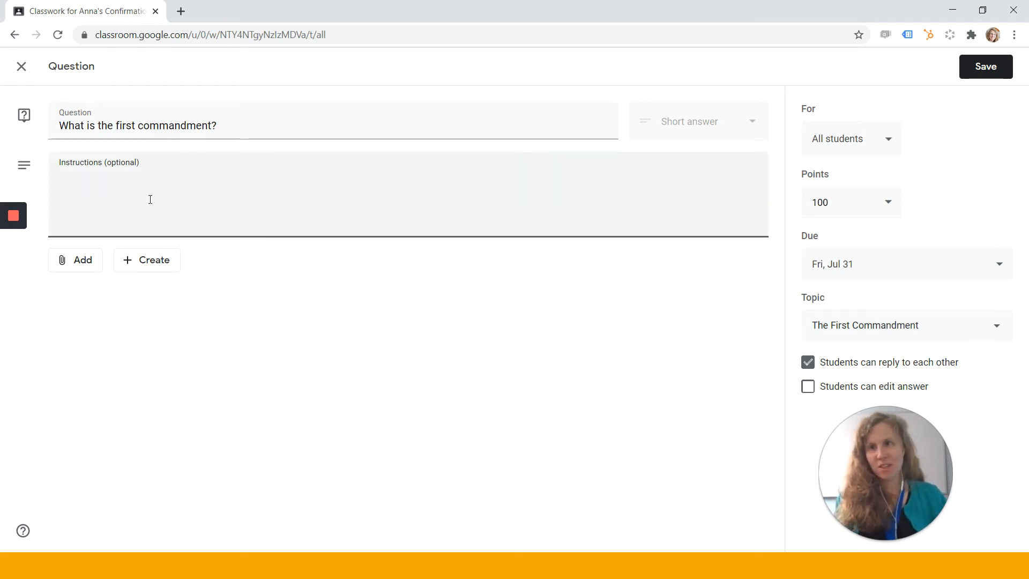
pyautogui.click(21, 66)
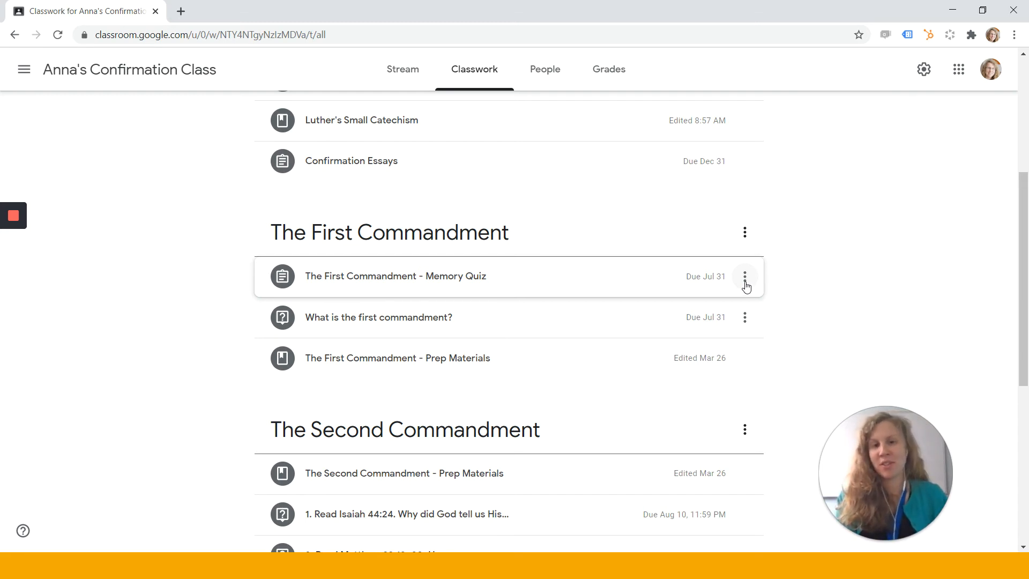
# - Open the "The First Commandment - Memory Quiz" assignment for editing and open its attached Google Forms quiz
pyautogui.click(747, 287)
pyautogui.click(725, 312)
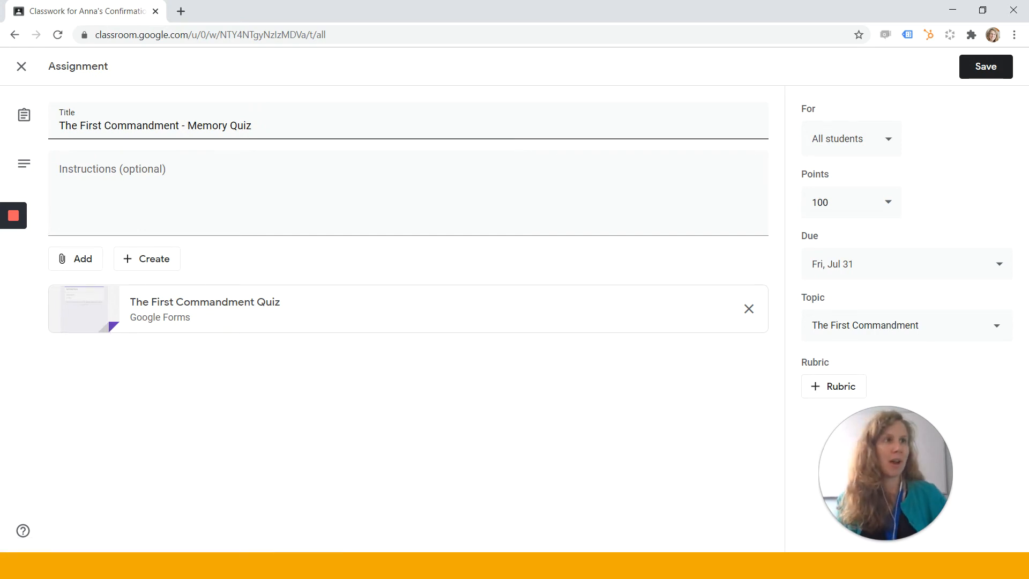
pyautogui.click(522, 120)
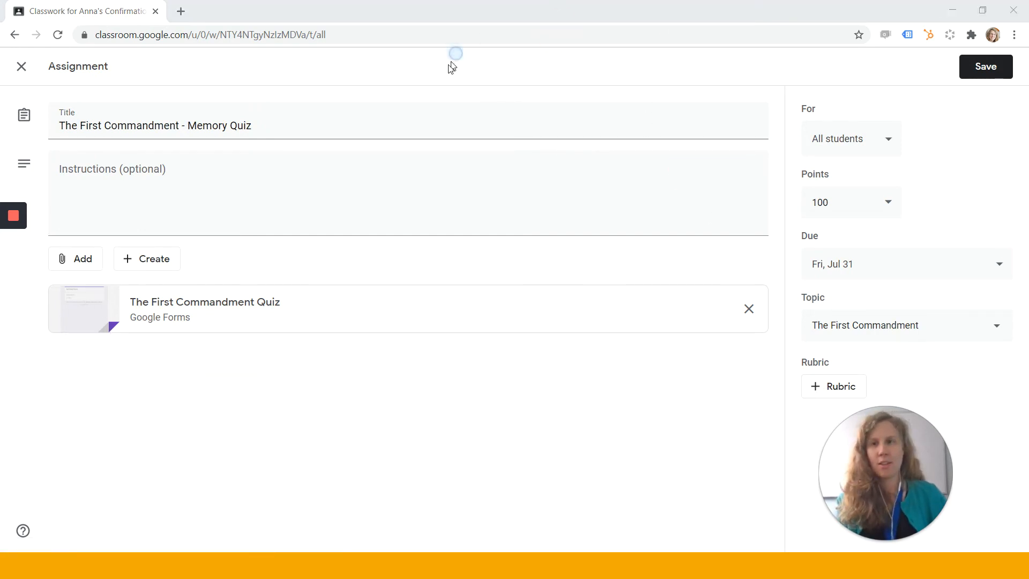
pyautogui.click(421, 67)
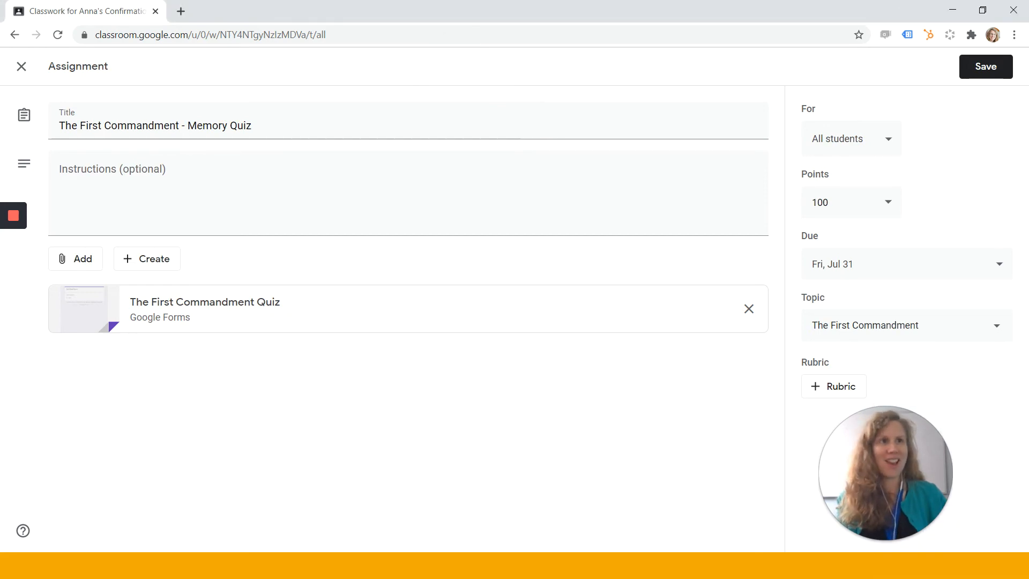
pyautogui.moveTo(144, 163); pyautogui.dragTo(263, 17)
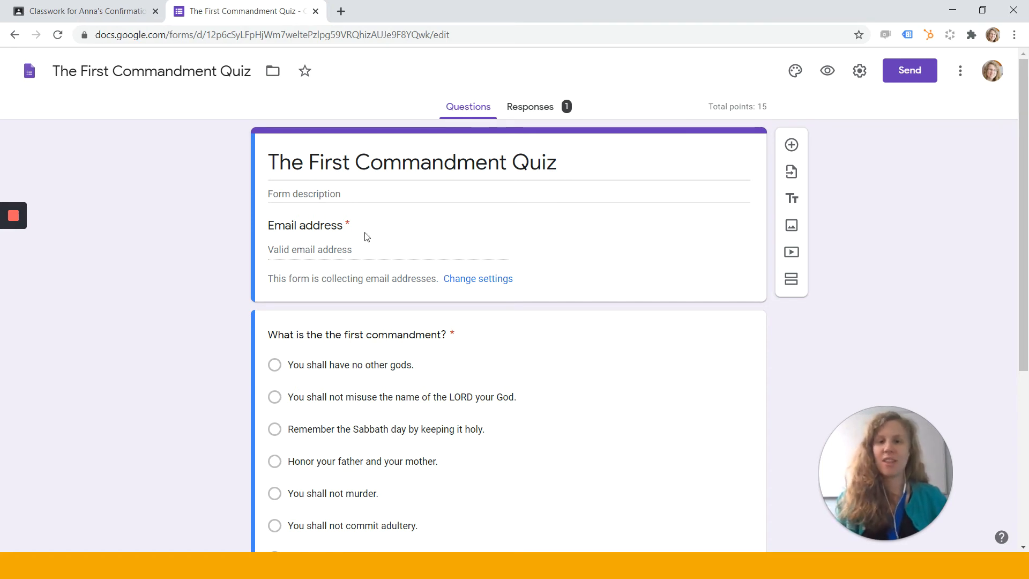
# - Examine the answer options, marked correct answer and settings of the quiz's multiple-choice question
pyautogui.scroll(-3, 517, 258)
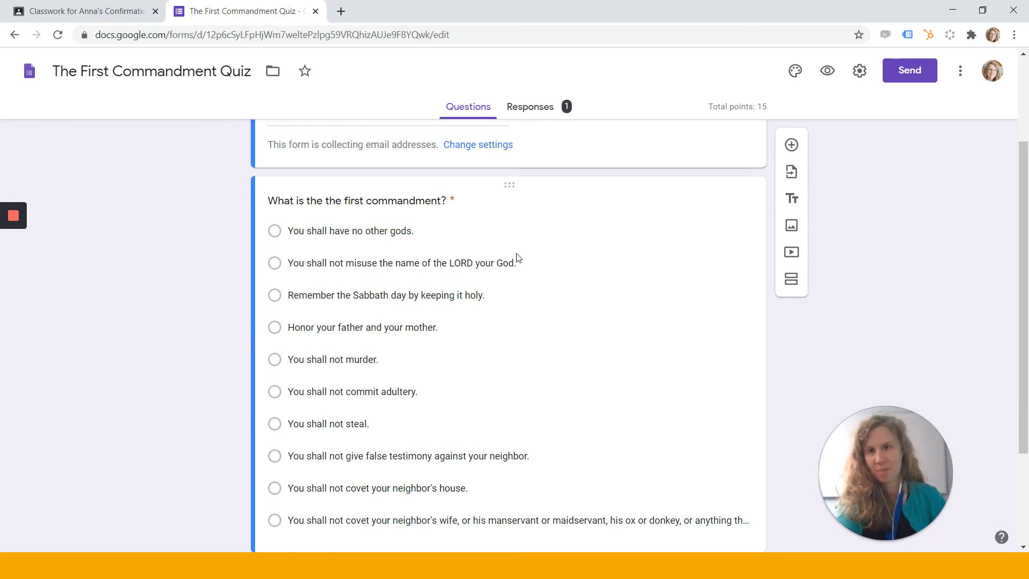
pyautogui.scroll(-1, 513, 258)
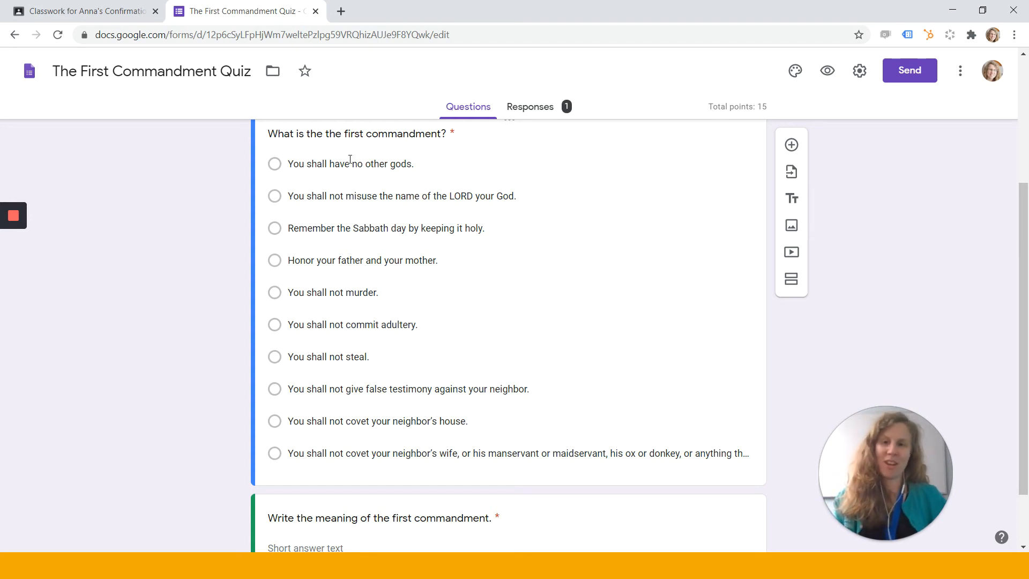
pyautogui.click(416, 202)
pyautogui.scroll(-2, 622, 316)
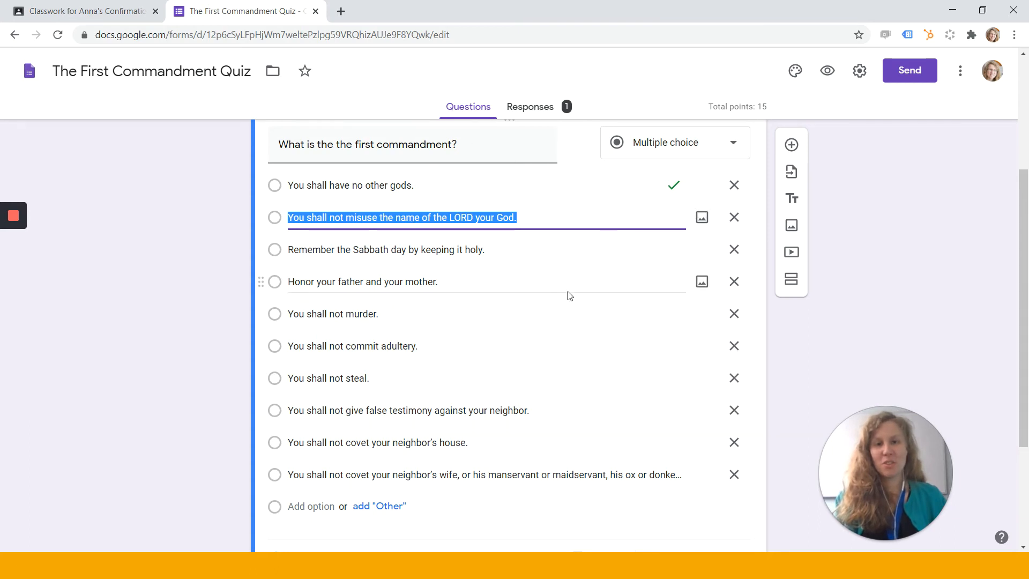
pyautogui.scroll(-3, 558, 279)
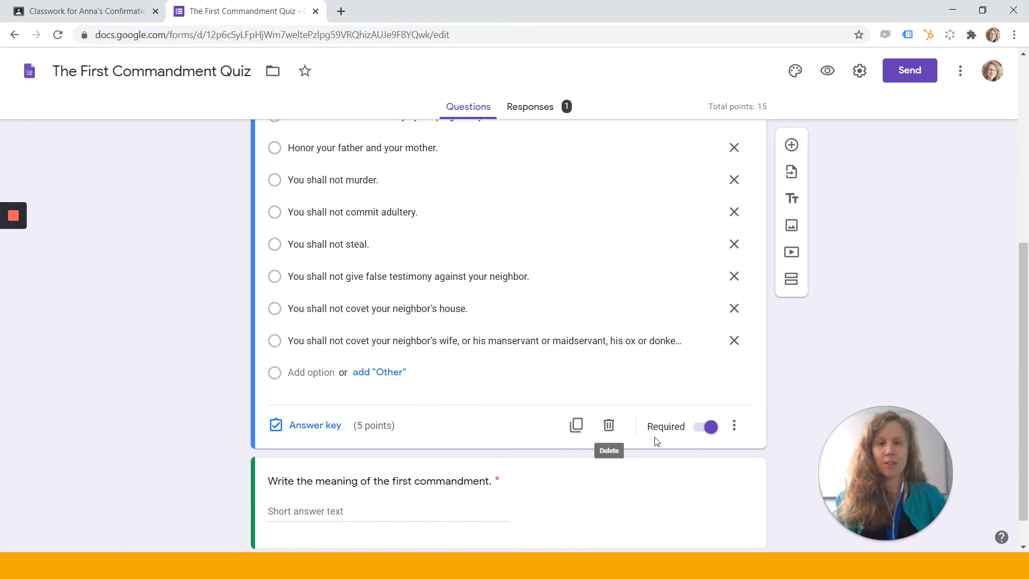
# - View the multiple-choice question's additional options, including Shuffle option order, without changing any of them
pyautogui.click(735, 425)
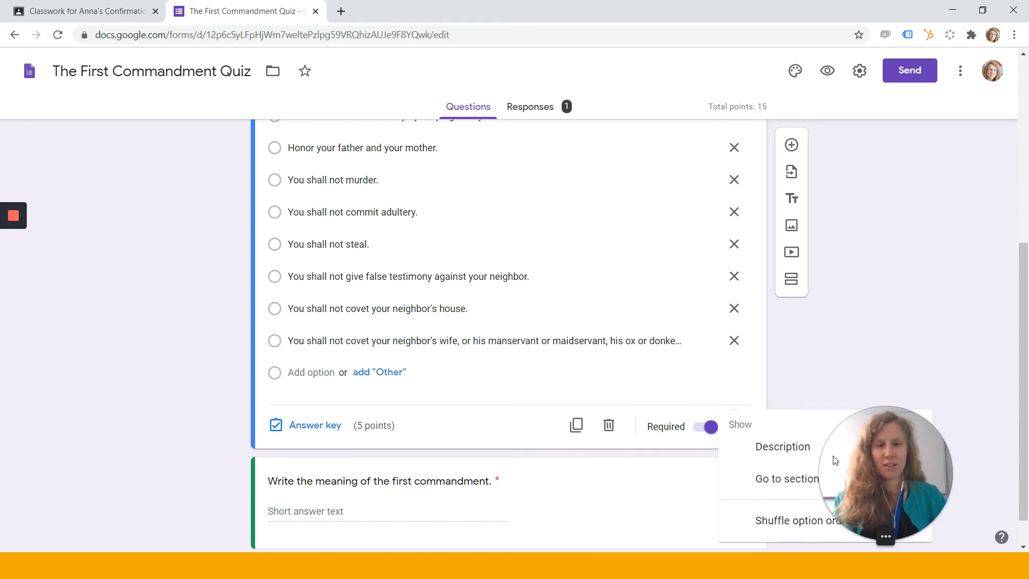
pyautogui.moveTo(883, 417); pyautogui.dragTo(874, 283)
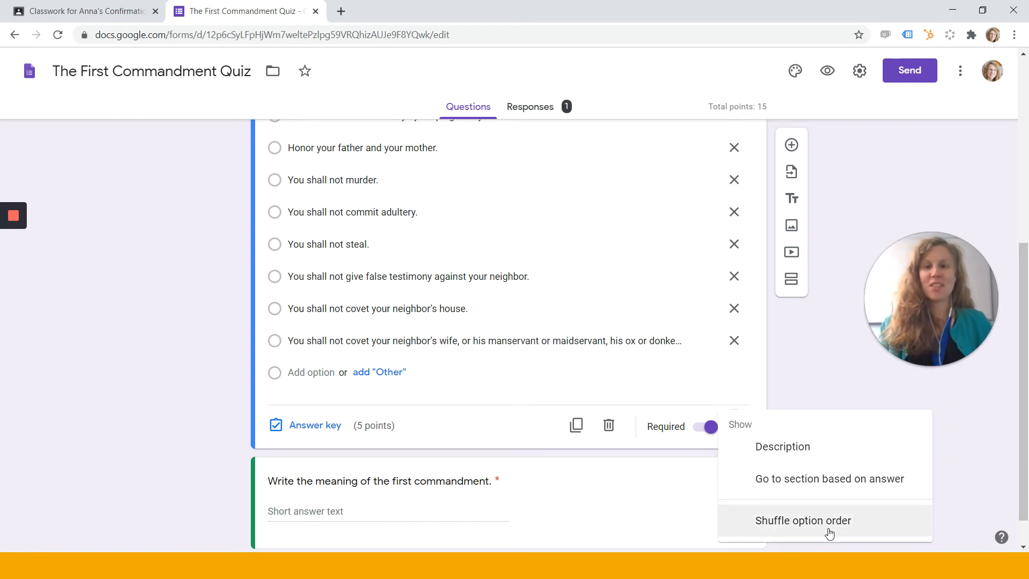
pyautogui.click(119, 246)
pyautogui.scroll(2, 372, 327)
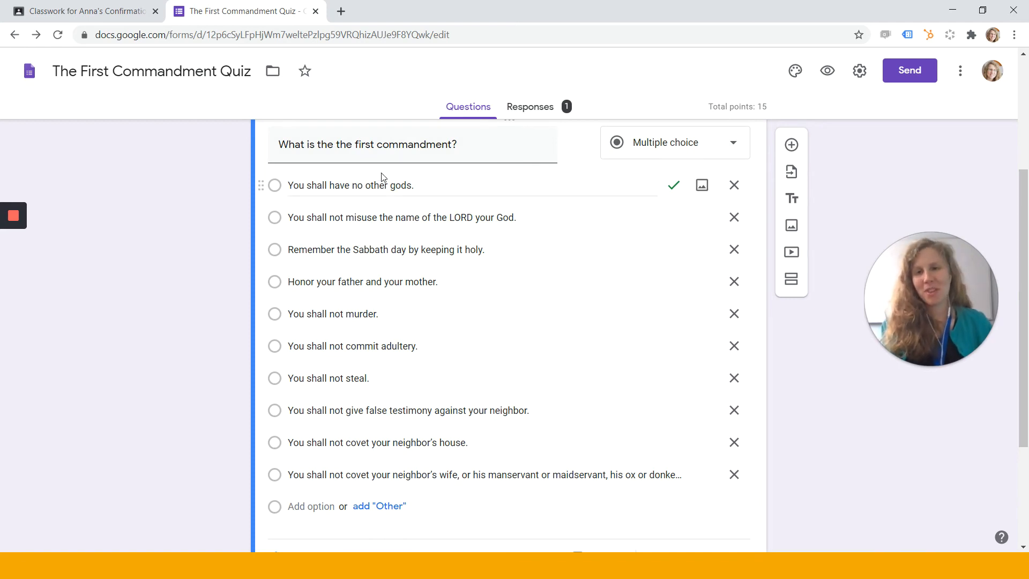
pyautogui.scroll(-3, 408, 215)
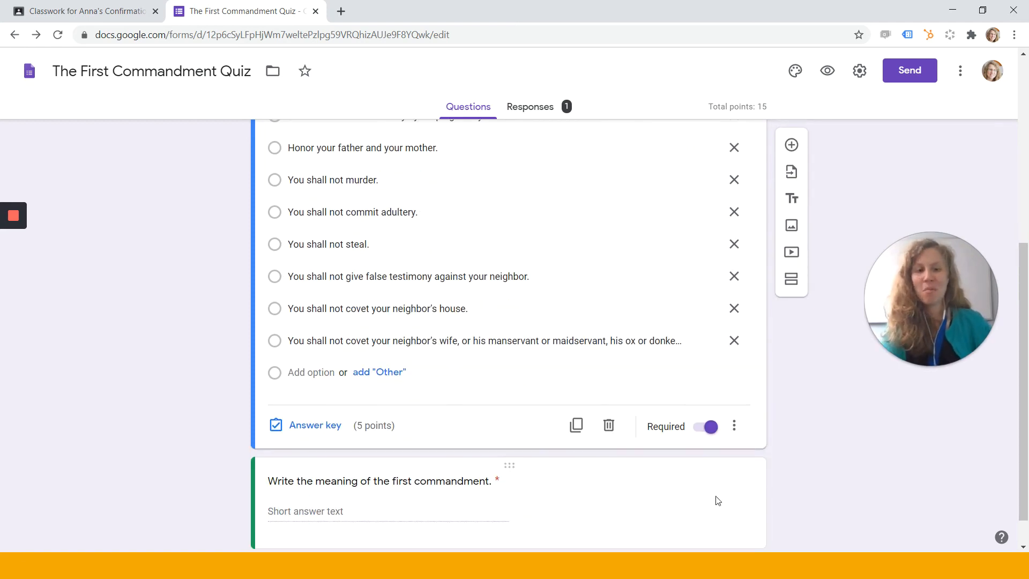
pyautogui.click(735, 425)
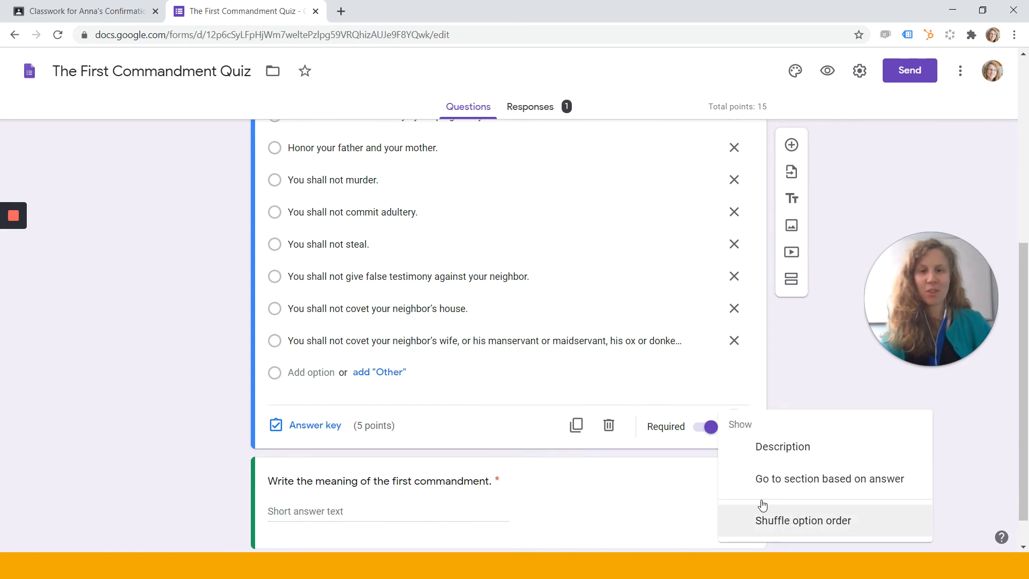
pyautogui.click(170, 234)
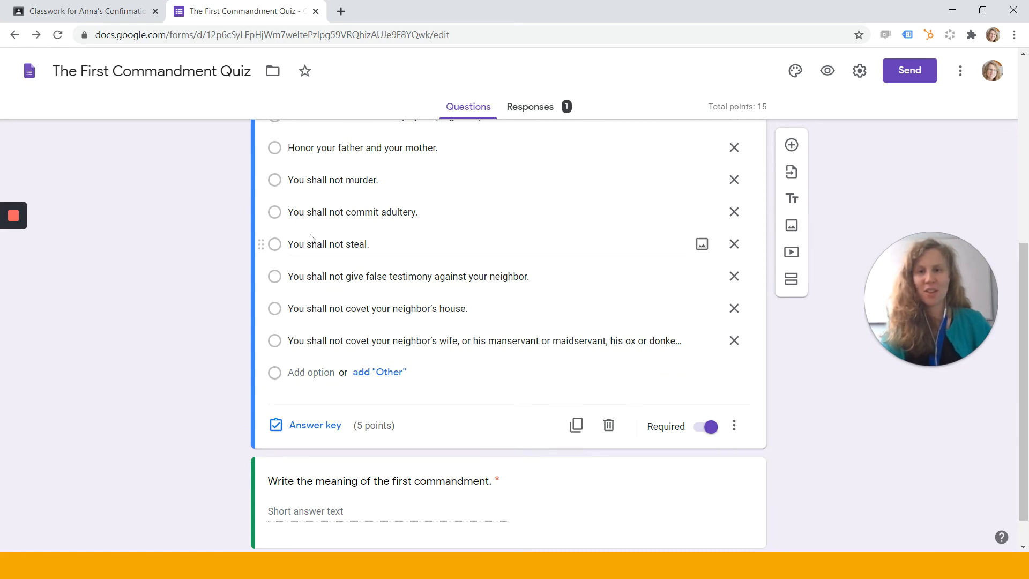
# - Open the answer key of the question "Write the meaning of the first commandment." and inspect both accepted answers in full
pyautogui.scroll(-1, 231, 237)
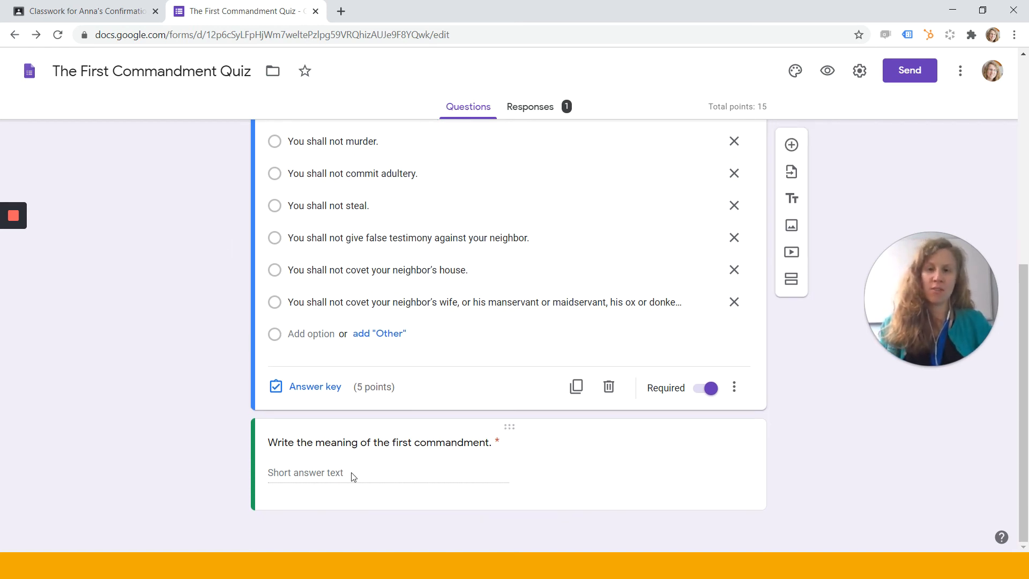
pyautogui.click(181, 446)
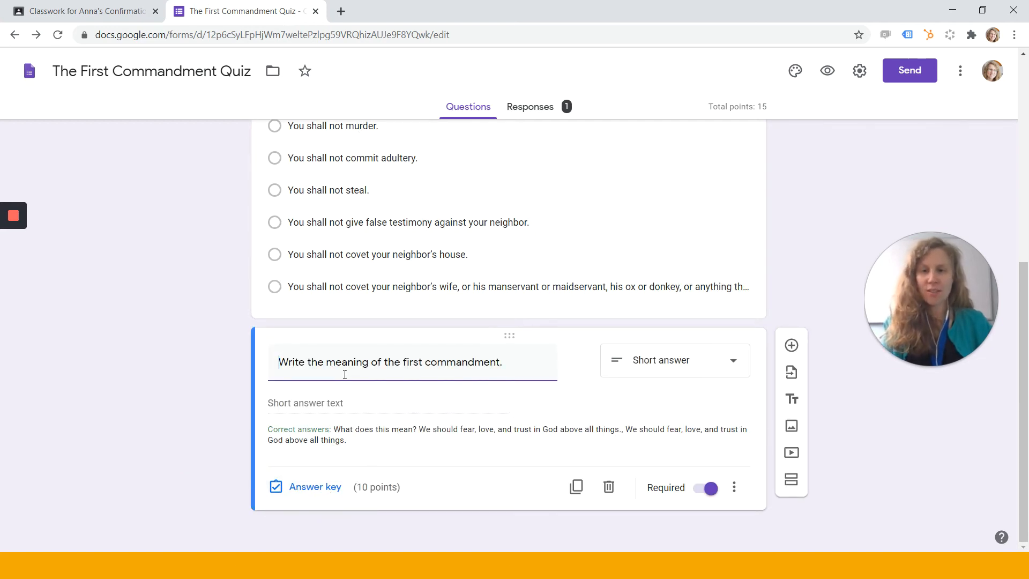
pyautogui.click(320, 494)
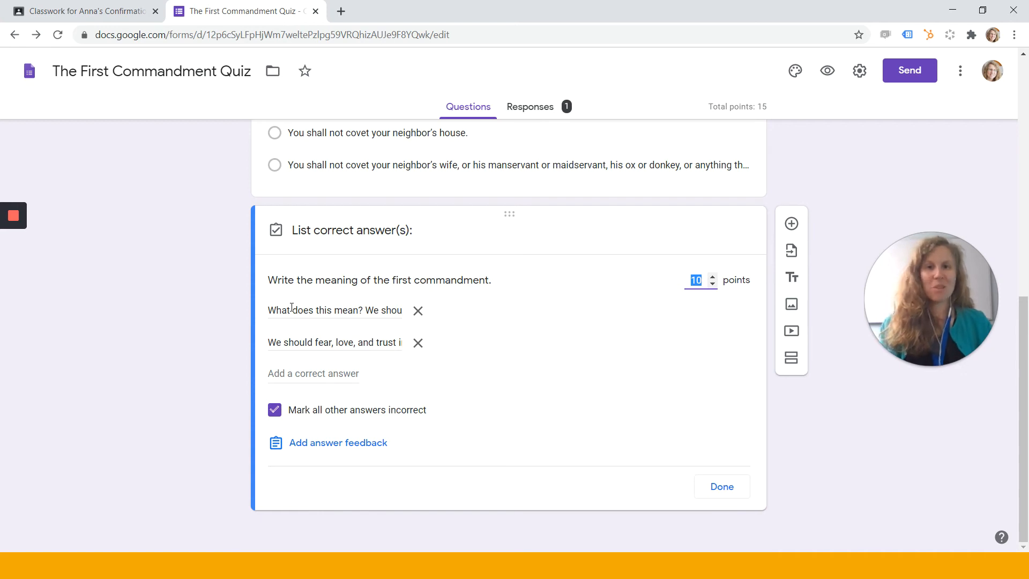
pyautogui.tripleClick(364, 308)
pyautogui.press('Right')
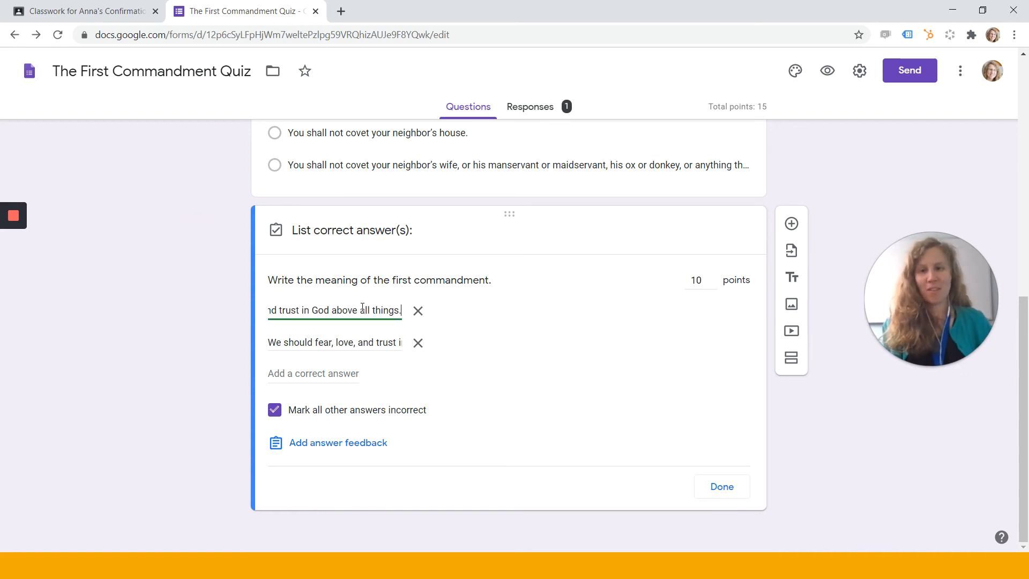
pyautogui.tripleClick(376, 345)
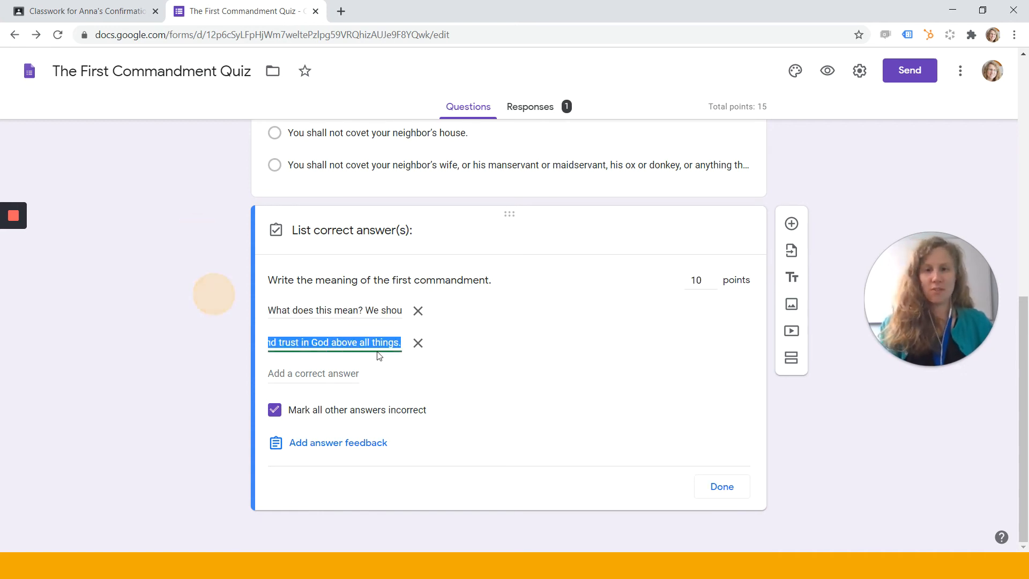
# - Check the point value of the question "Write the meaning of the first commandment." and close its answer key unchanged
pyautogui.click(696, 279)
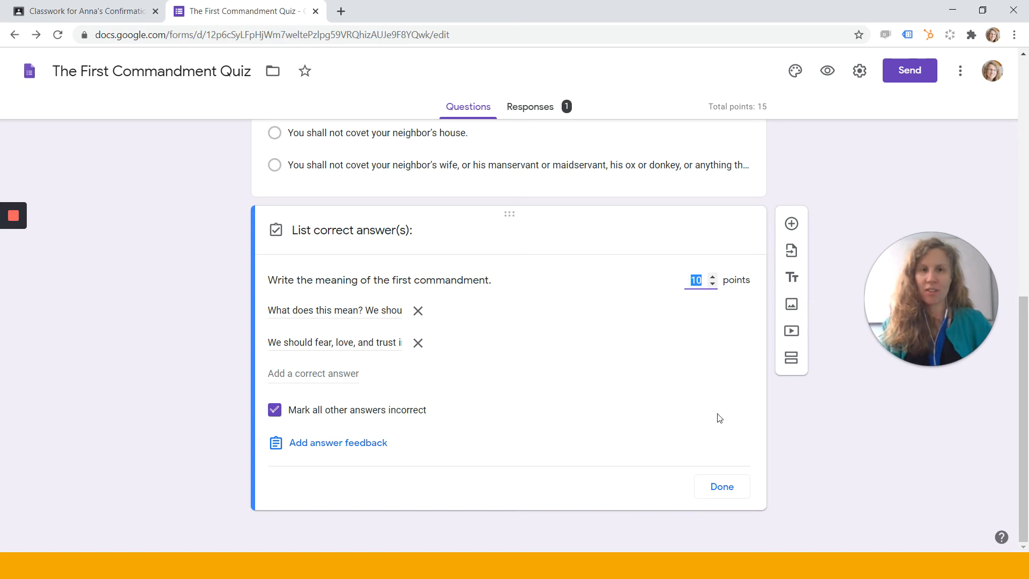
pyautogui.click(732, 494)
# - Review the quiz's response summary, from the score insights through the results of each question
pyautogui.scroll(5, 627, 357)
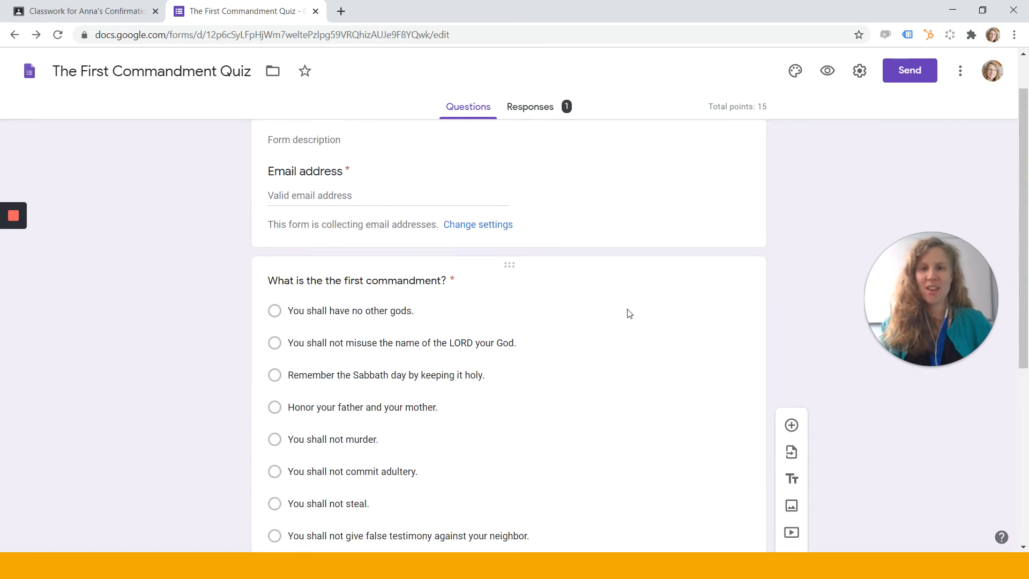
pyautogui.scroll(1, 629, 313)
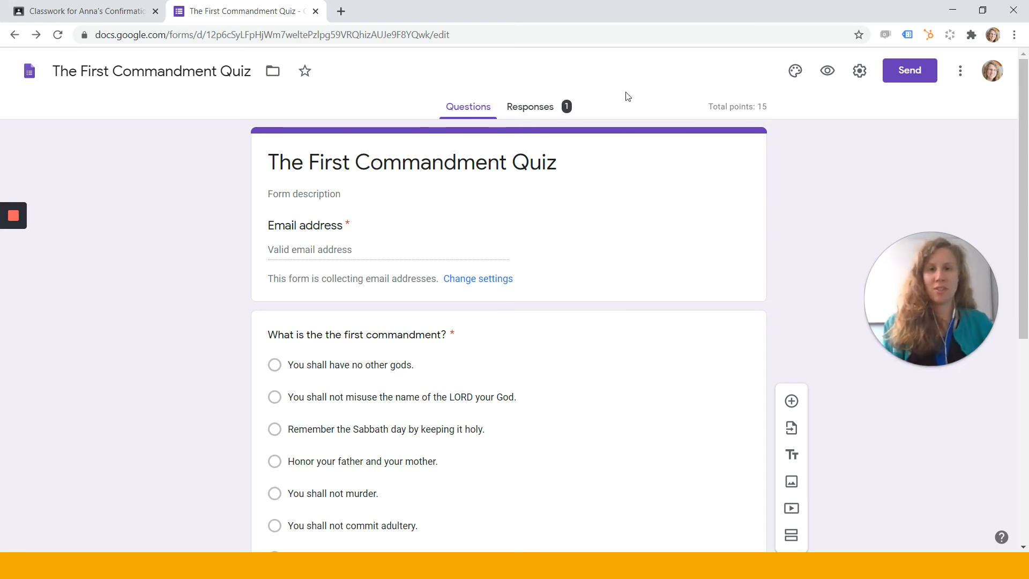
pyautogui.click(545, 110)
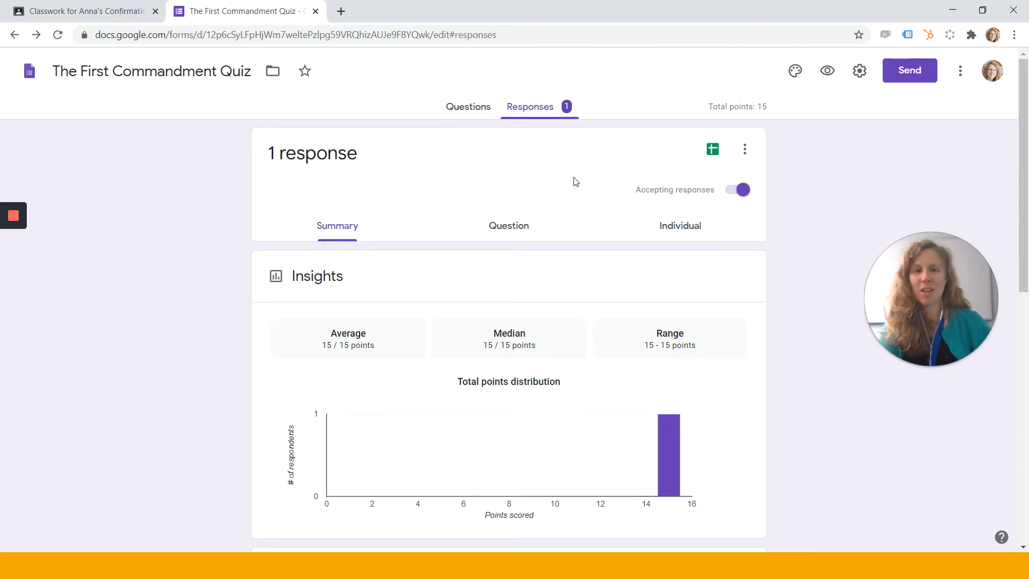
pyautogui.scroll(-3, 731, 282)
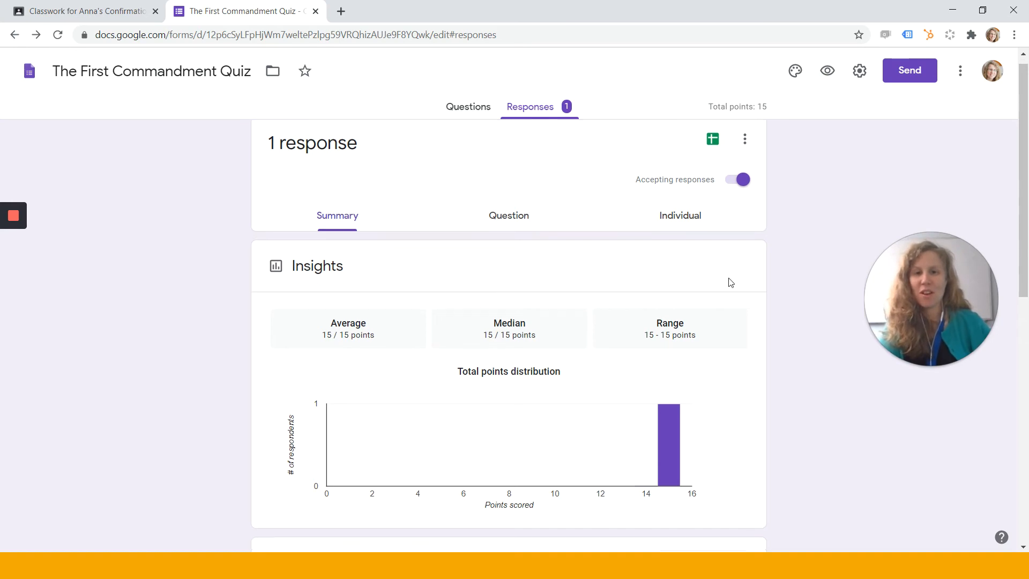
pyautogui.scroll(-5, 732, 238)
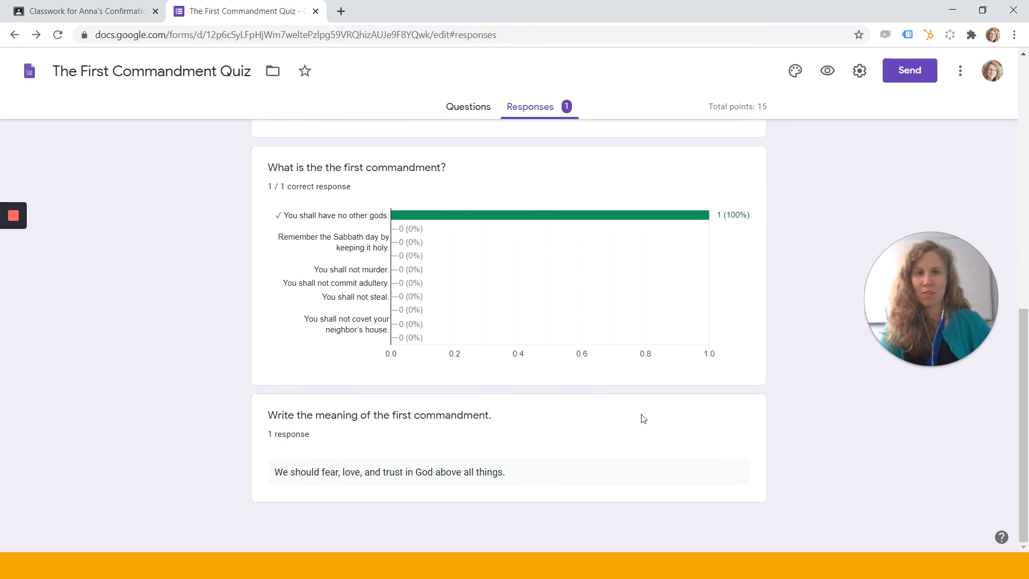
pyautogui.scroll(10, 644, 418)
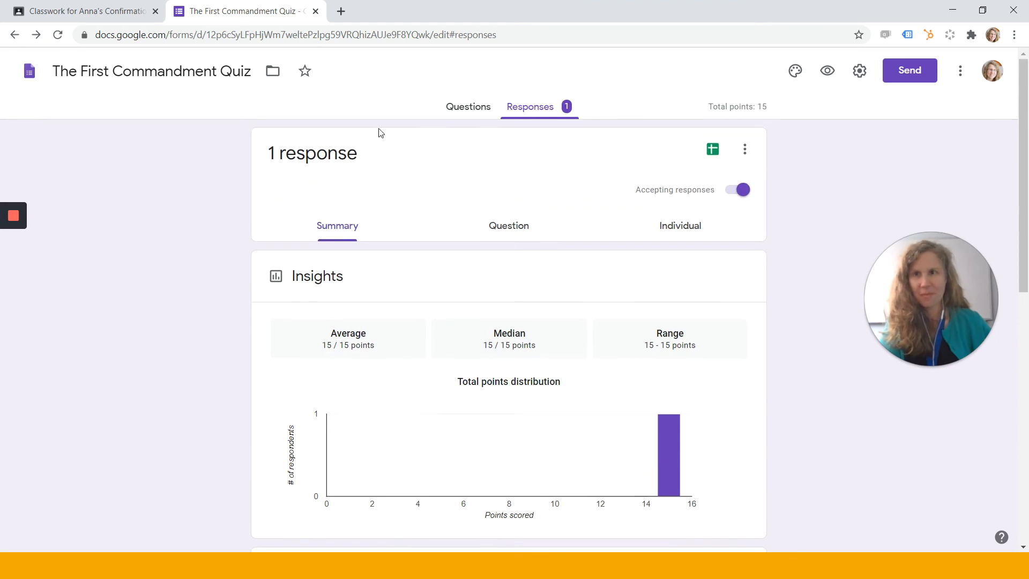
# - Switch to Google Classroom and close the memory quiz assignment's editor without changing anything
pyautogui.click(93, 8)
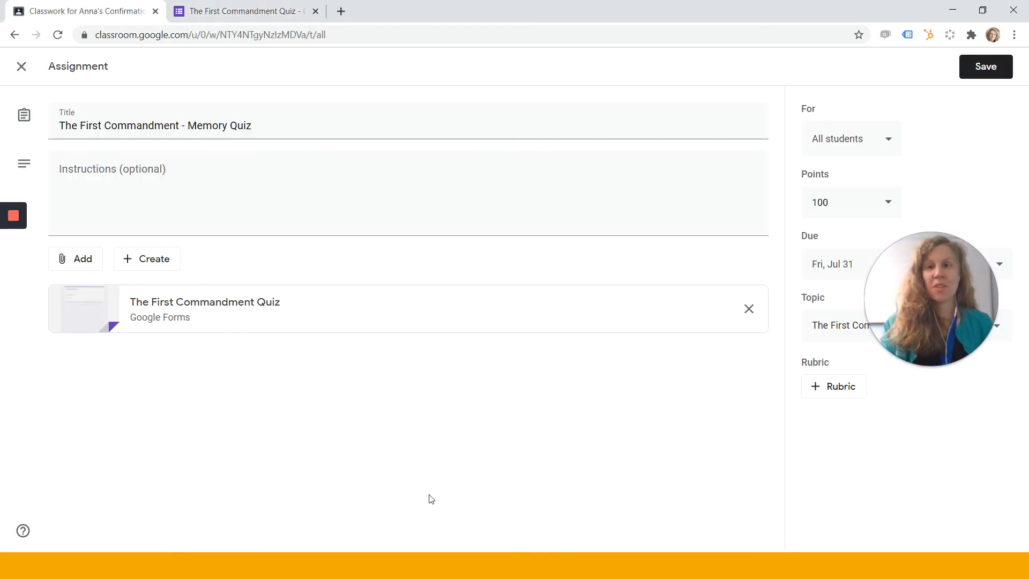
pyautogui.click(22, 68)
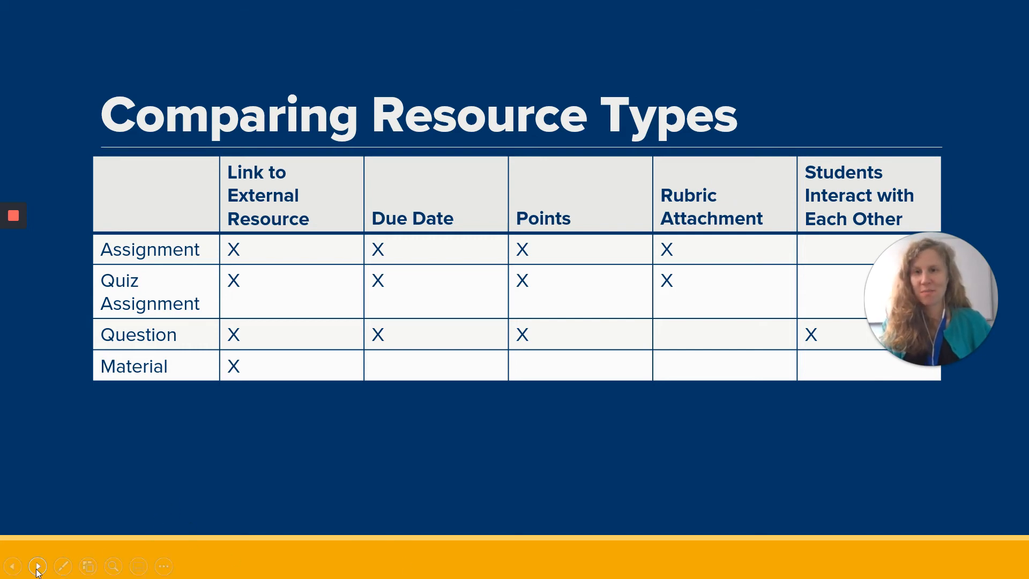
pyautogui.click(37, 568)
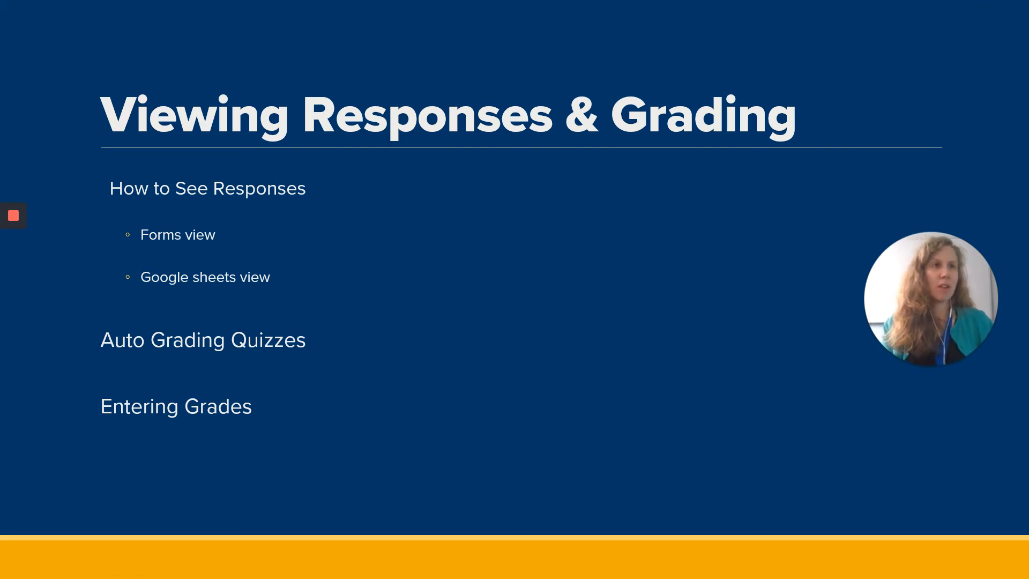
# - Switch to the First Commandment Quiz form's responses in Google Forms and send them to a new spreadsheet
pyautogui.moveTo(1028, 220); pyautogui.dragTo(333, 3)
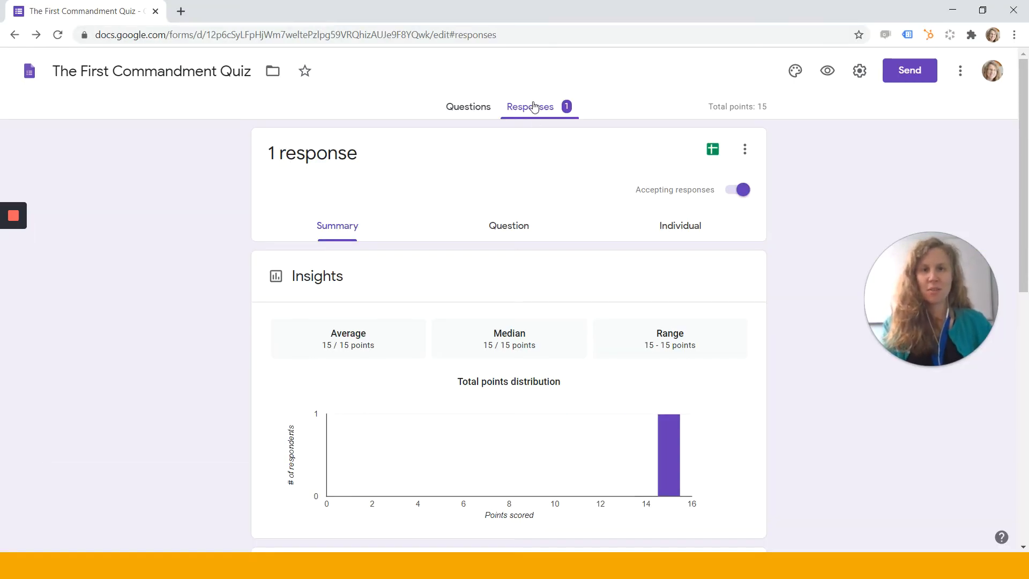
pyautogui.click(470, 106)
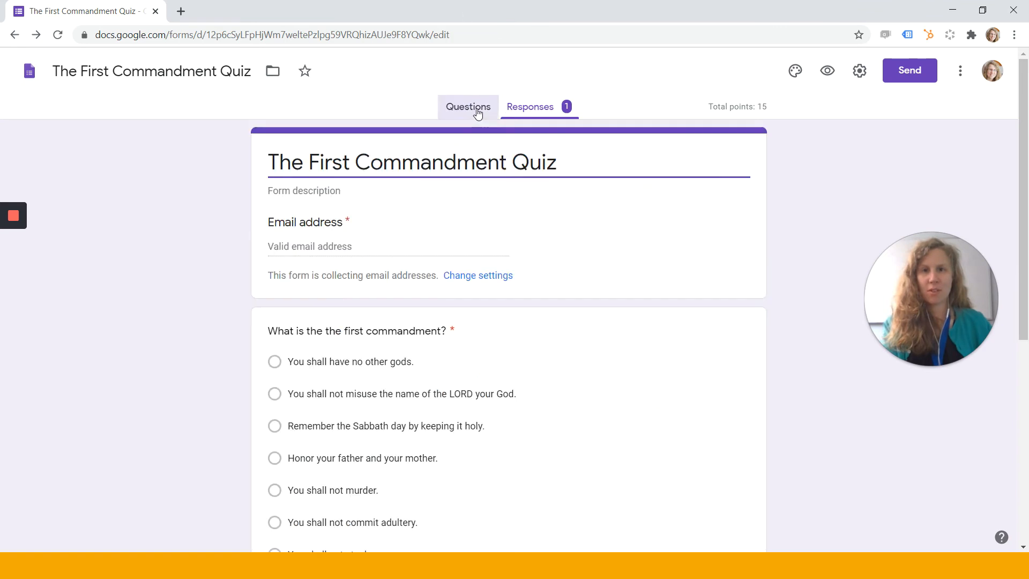
pyautogui.click(534, 109)
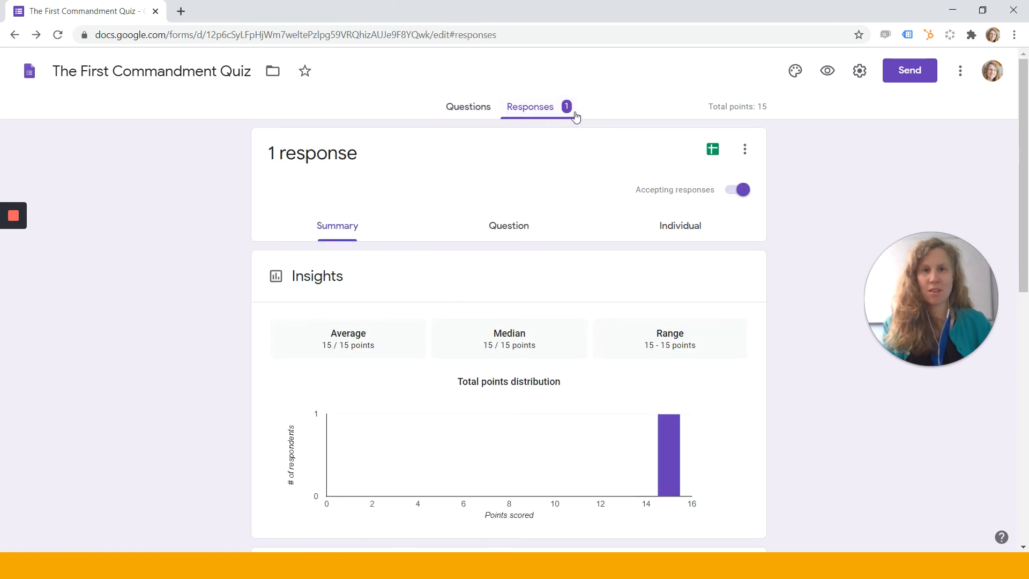
pyautogui.click(719, 155)
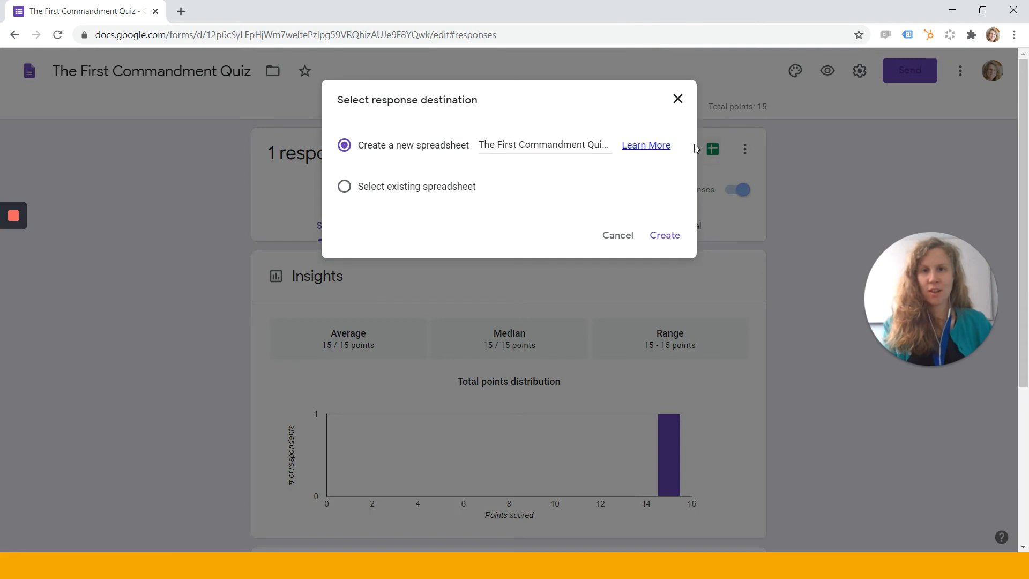
pyautogui.click(679, 241)
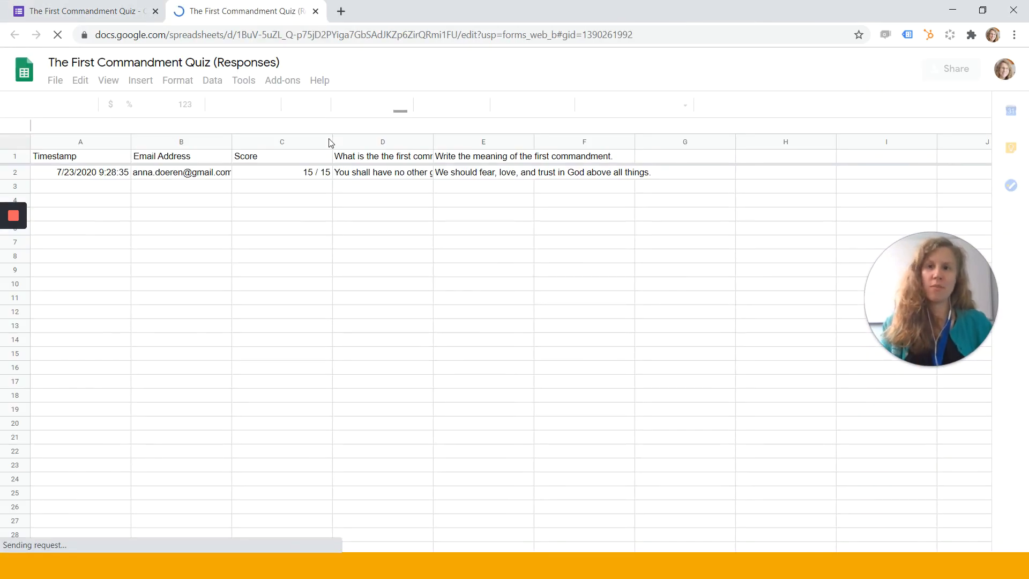
# - Examine the response row's timestamp, score and answer cells and the Email Address column in the responses spreadsheet
pyautogui.click(107, 175)
pyautogui.press('Right')
pyautogui.press('Right')
pyautogui.press('Right')
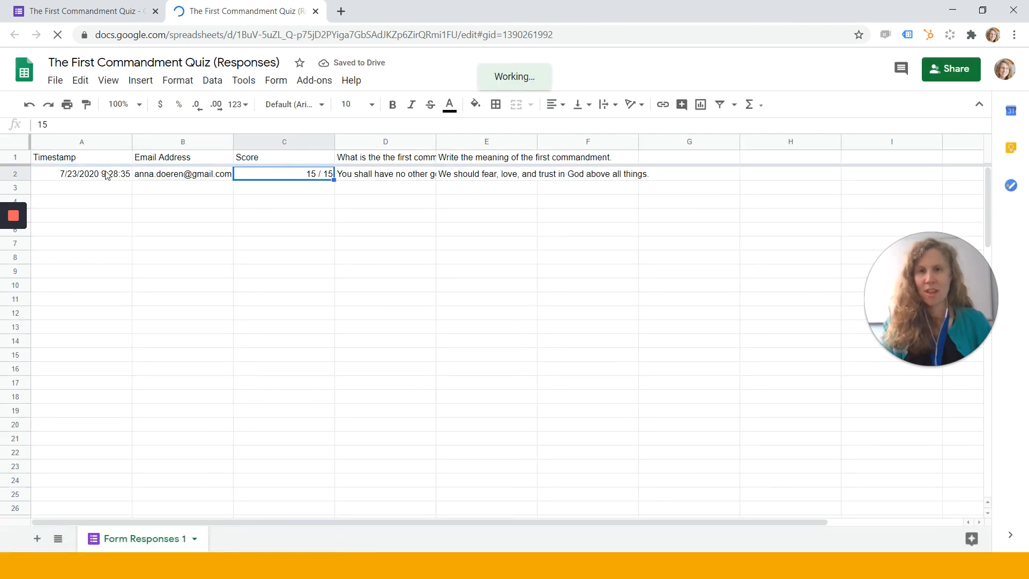
pyautogui.press('Right')
pyautogui.press('Left')
pyautogui.press('Right')
pyautogui.press('Left')
pyautogui.press('Left')
pyautogui.press('Left')
pyautogui.press('Left')
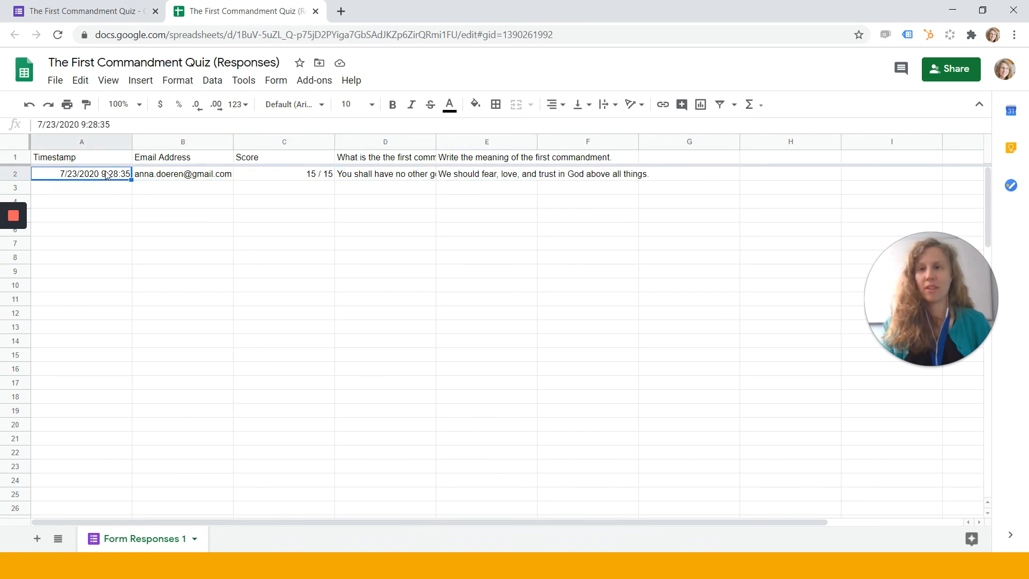
pyautogui.press('Down')
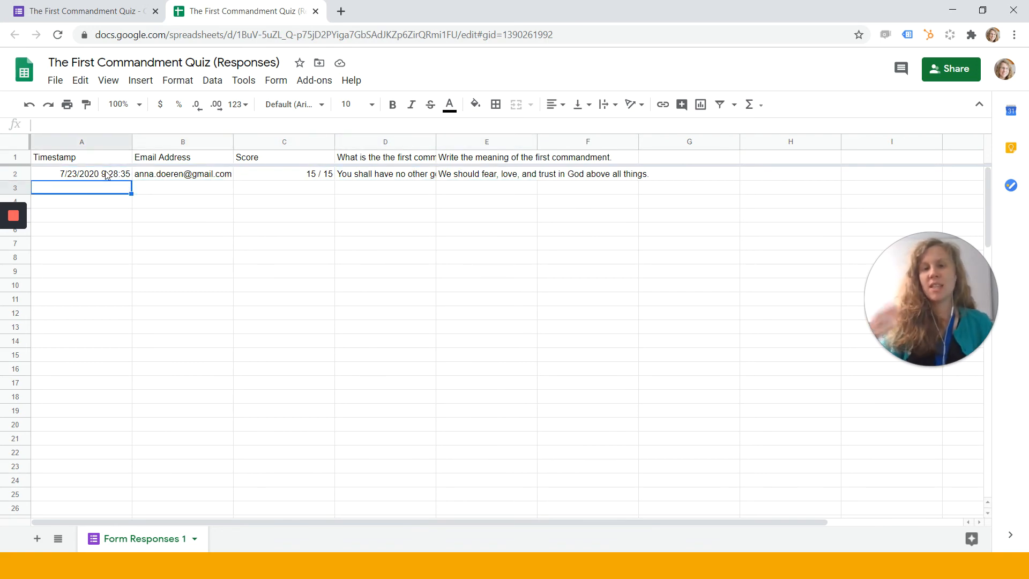
pyautogui.click(160, 141)
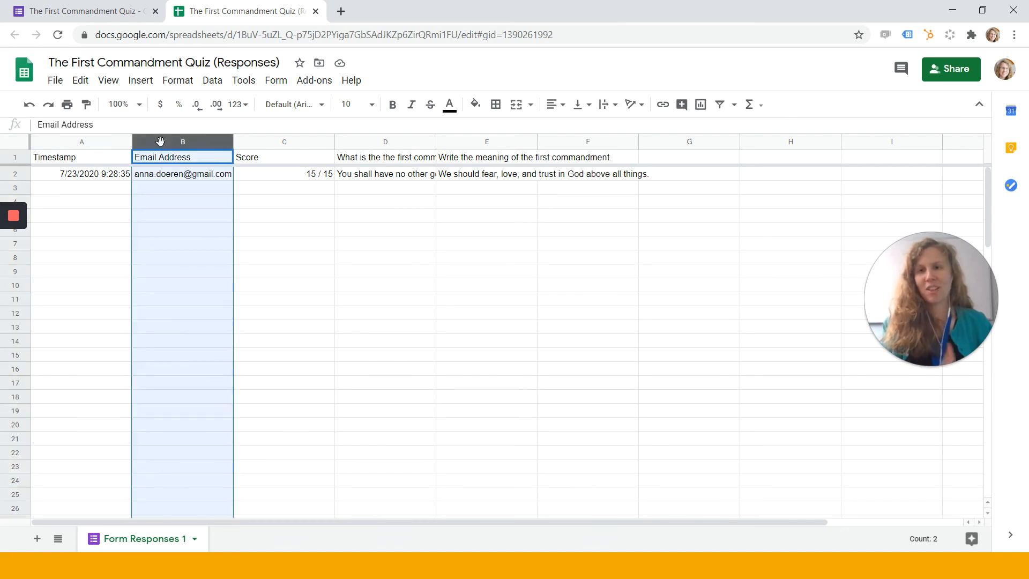
pyautogui.click(163, 185)
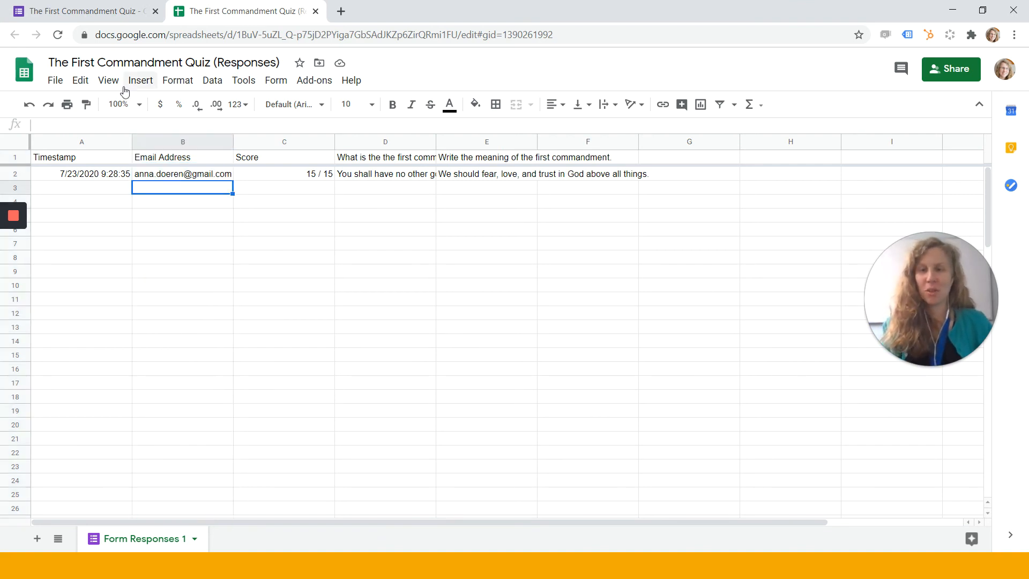
# - Switch to the confirmation class's Classwork page in Google Classroom and look through its commandment topics
pyautogui.click(98, 4)
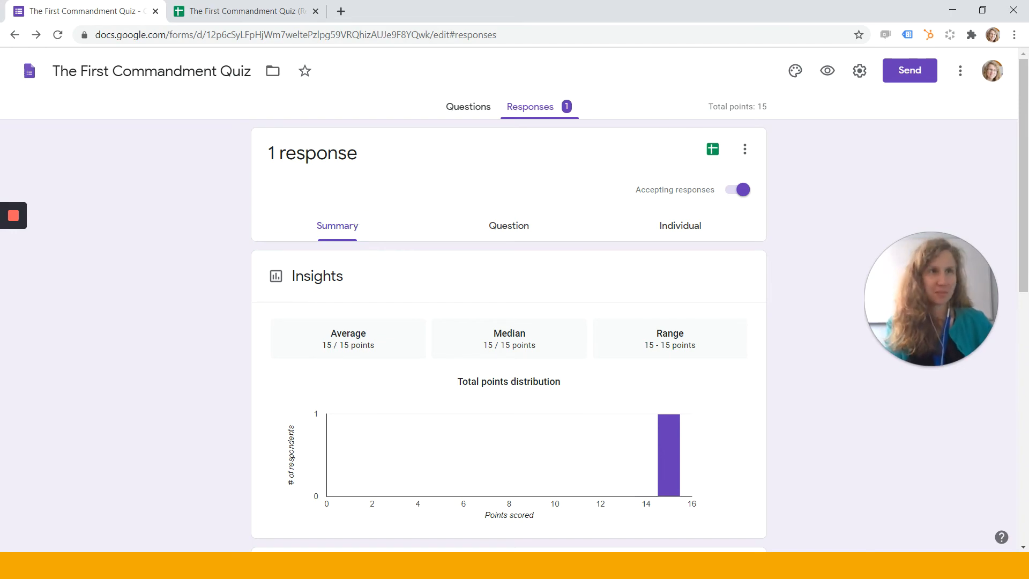
pyautogui.moveTo(1028, 225); pyautogui.dragTo(217, 2)
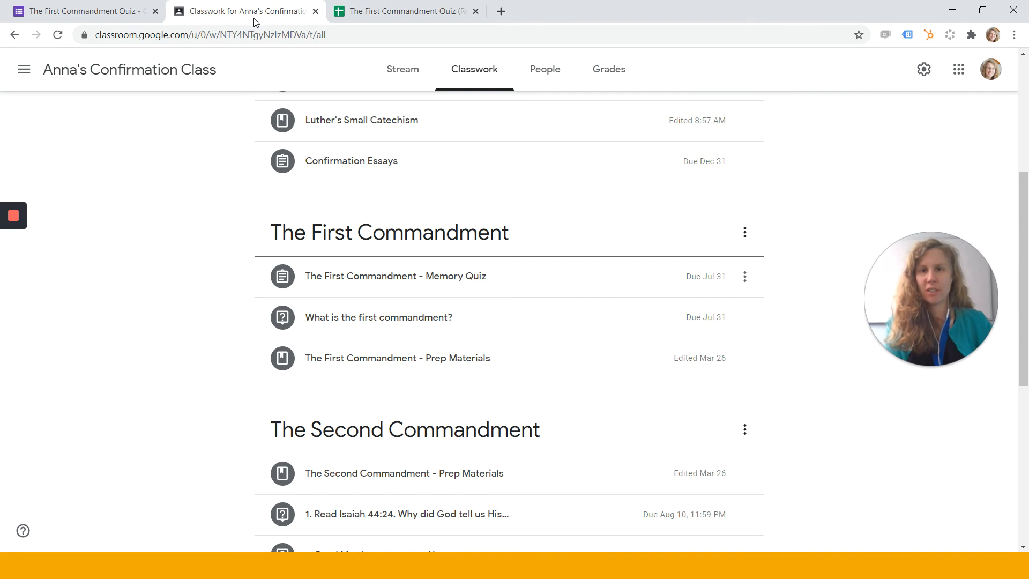
pyautogui.scroll(-3, 481, 209)
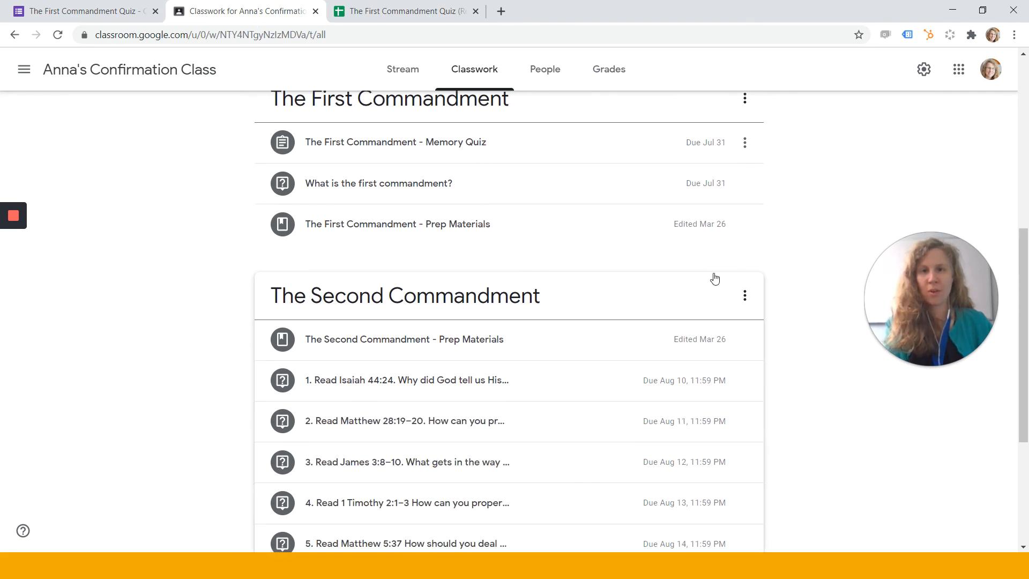
pyautogui.scroll(-5, 681, 328)
pyautogui.scroll(10, 701, 327)
pyautogui.scroll(3, 703, 328)
# - Start a new assignment in the class and create a blank Google Forms form as its attachment
pyautogui.click(278, 119)
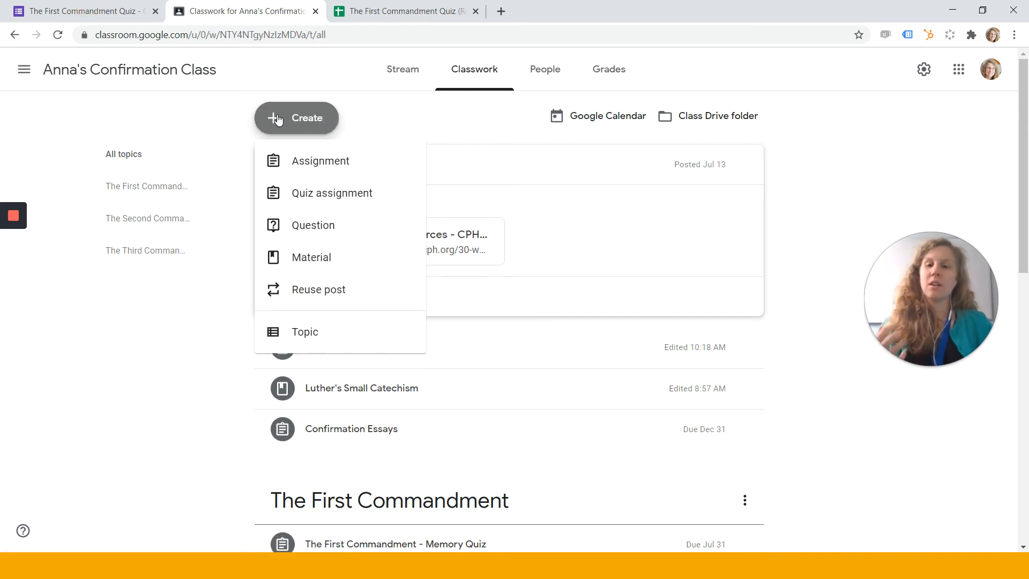
pyautogui.click(301, 121)
pyautogui.click(301, 120)
pyautogui.click(349, 171)
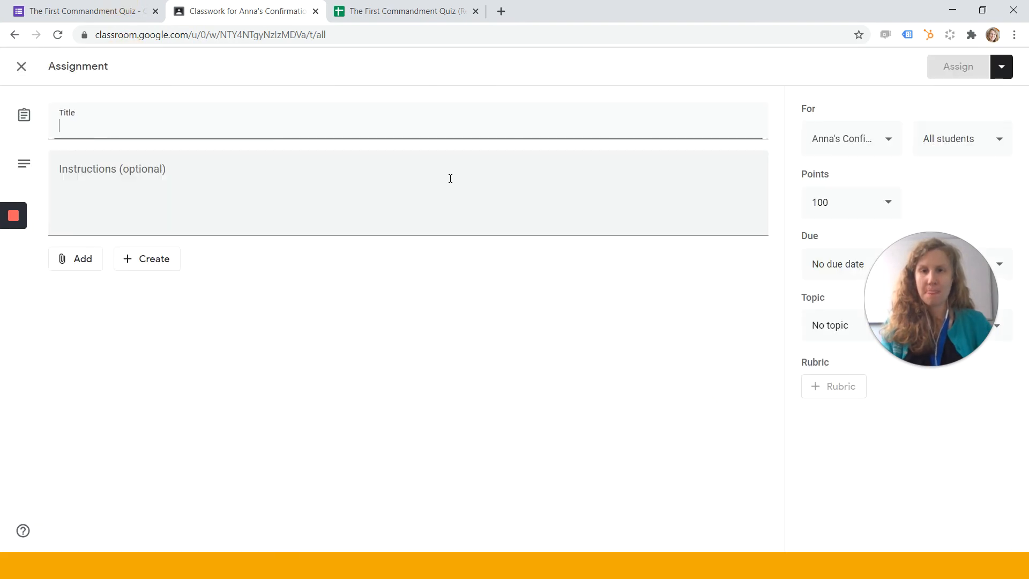
pyautogui.click(71, 267)
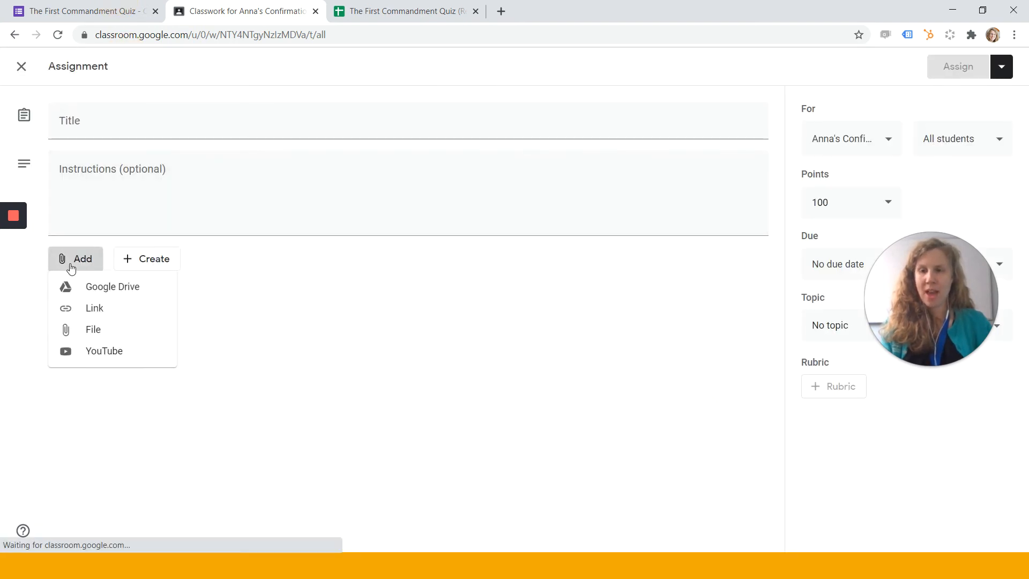
pyautogui.click(151, 269)
pyautogui.click(151, 270)
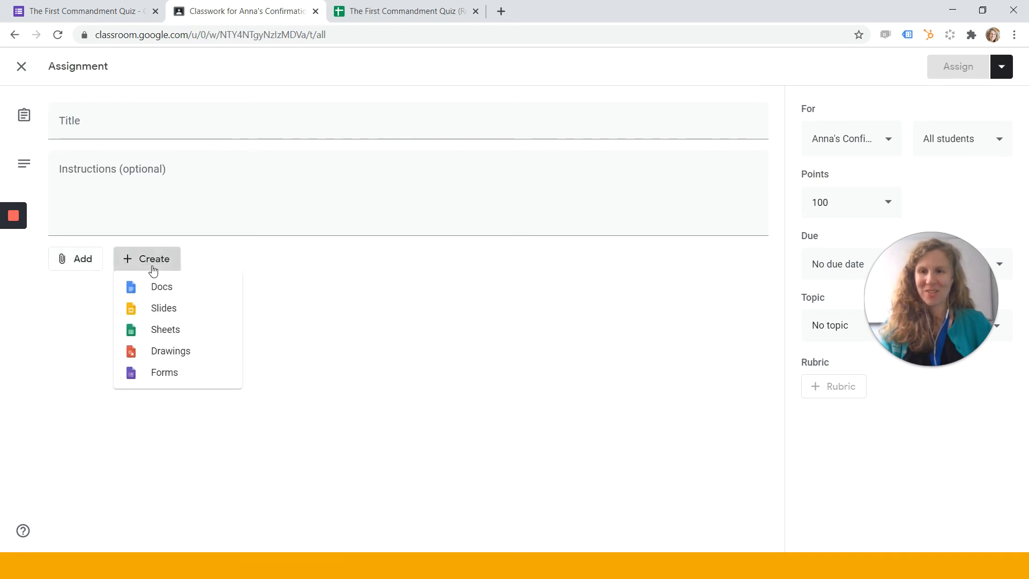
pyautogui.click(181, 373)
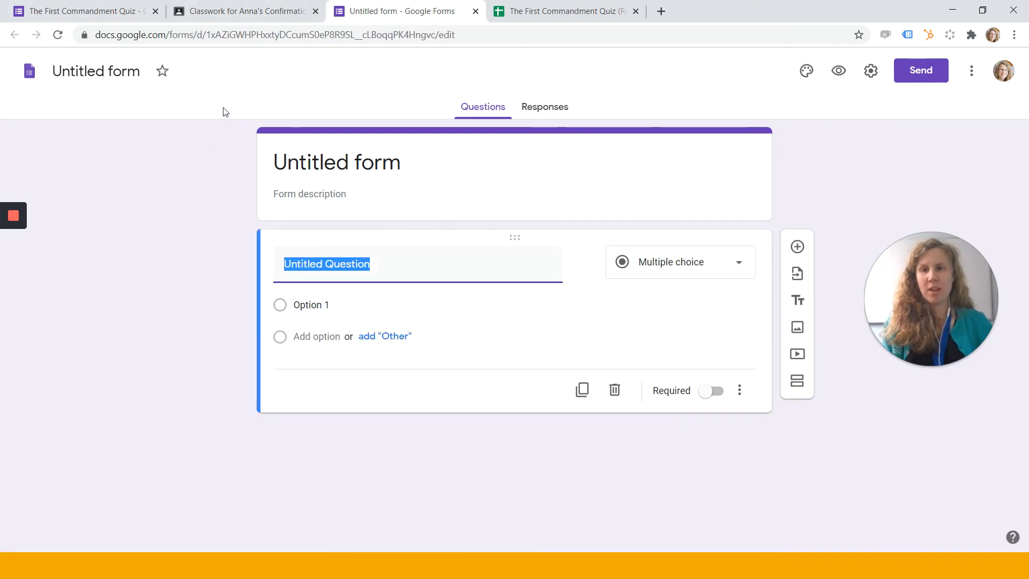
# - Title the blank form "Second Commandment Quiz"
pyautogui.click(331, 164)
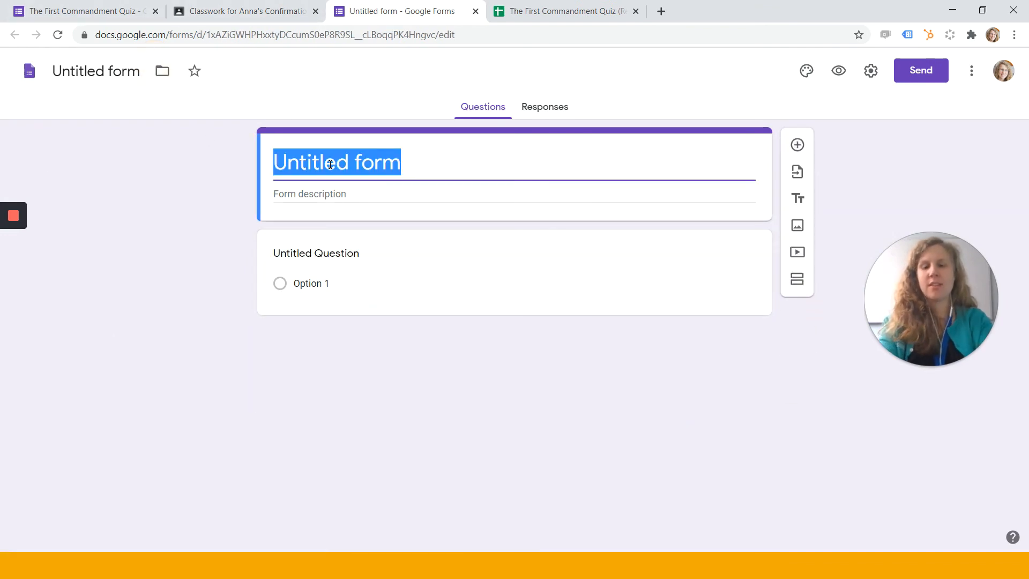
pyautogui.write('SEco')
pyautogui.press('BackSpace')
pyautogui.press('BackSpace')
pyautogui.press('BackSpace')
pyautogui.write('econ')
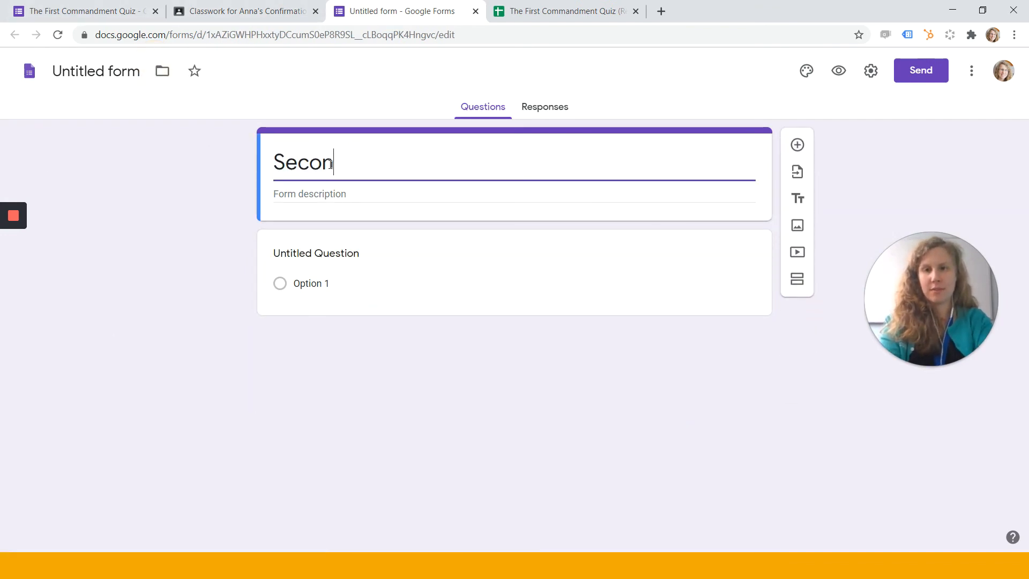
pyautogui.write('d Co')
pyautogui.press('BackSpace')
pyautogui.write('Com')
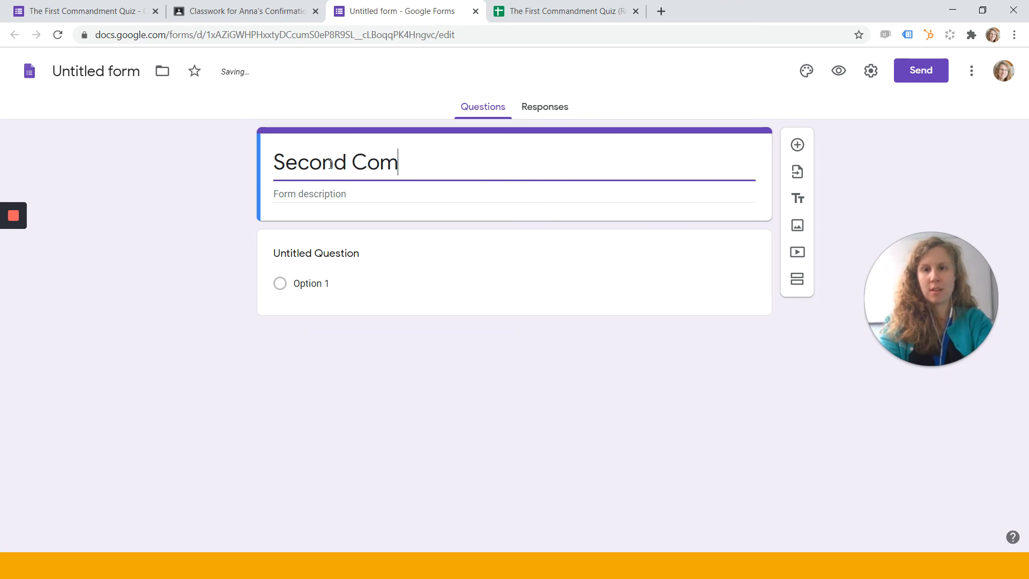
pyautogui.write('mandment Quiz')
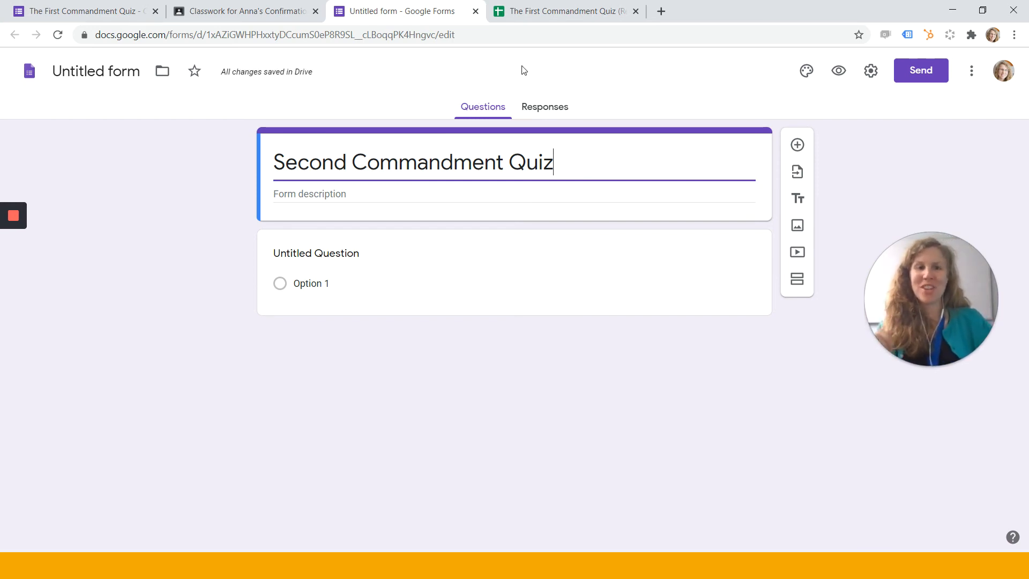
# - Turn the form into a quiz in its settings, with grades released later, after manual review
pyautogui.click(872, 70)
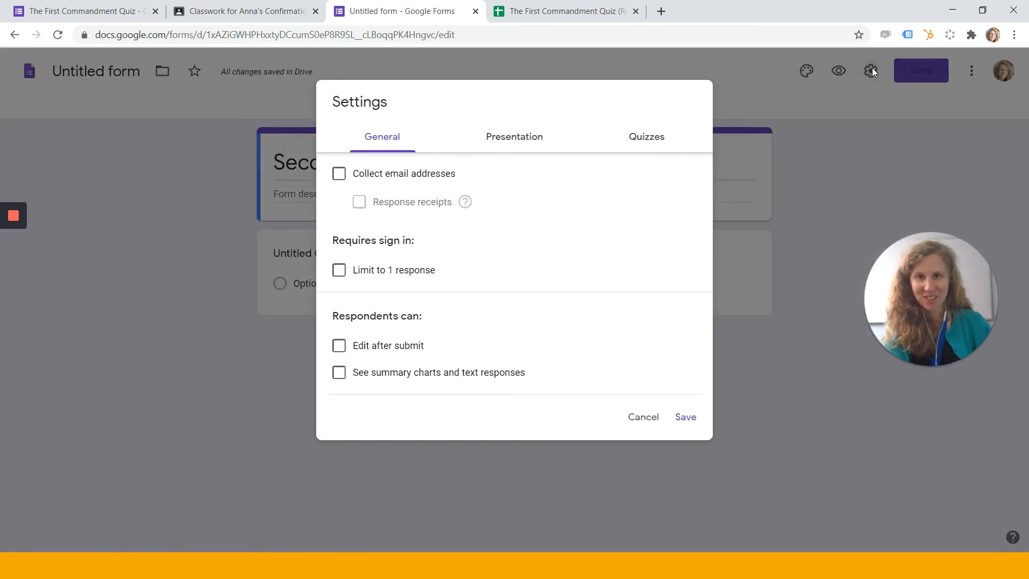
pyautogui.click(643, 146)
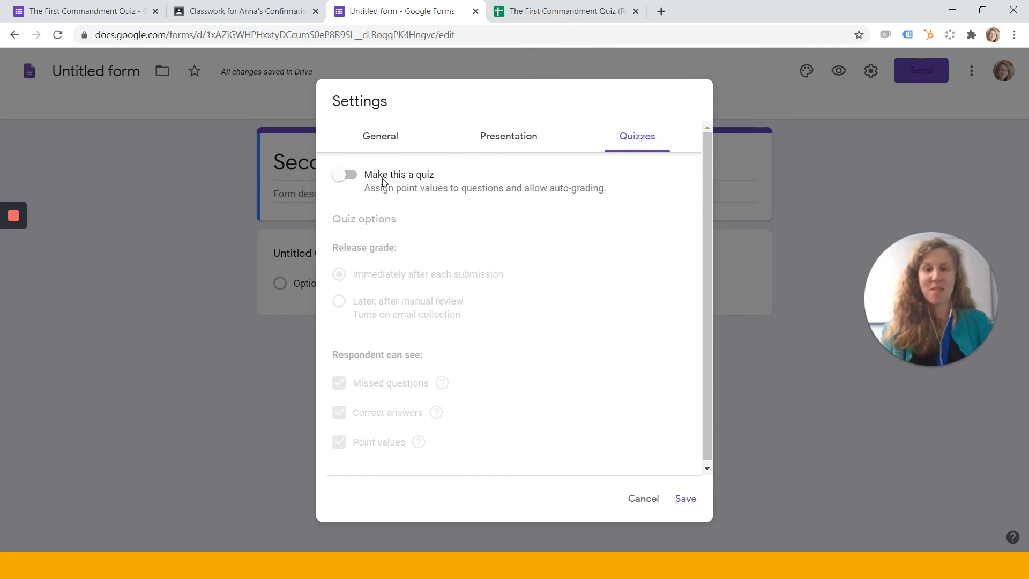
pyautogui.click(348, 176)
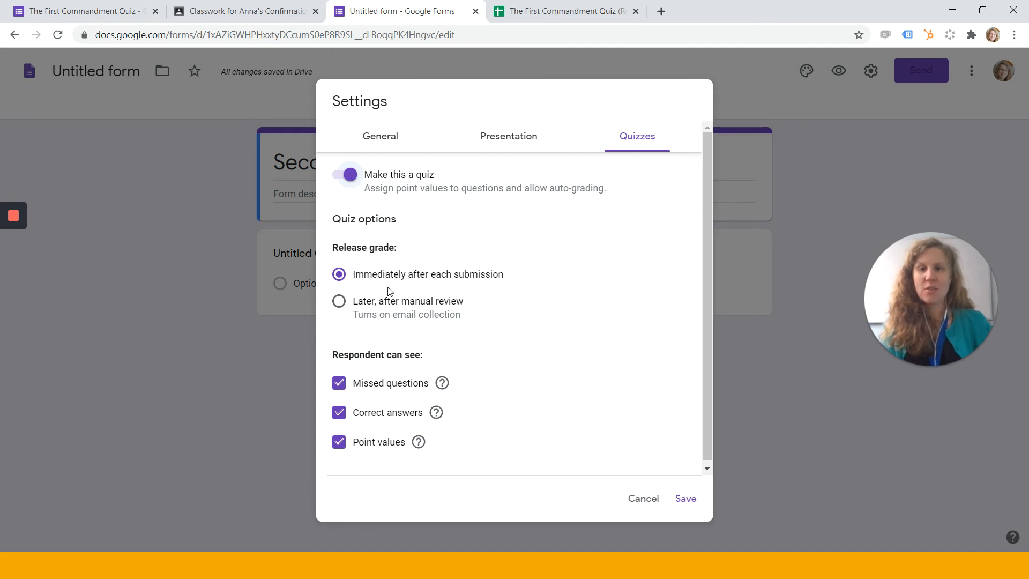
pyautogui.click(340, 301)
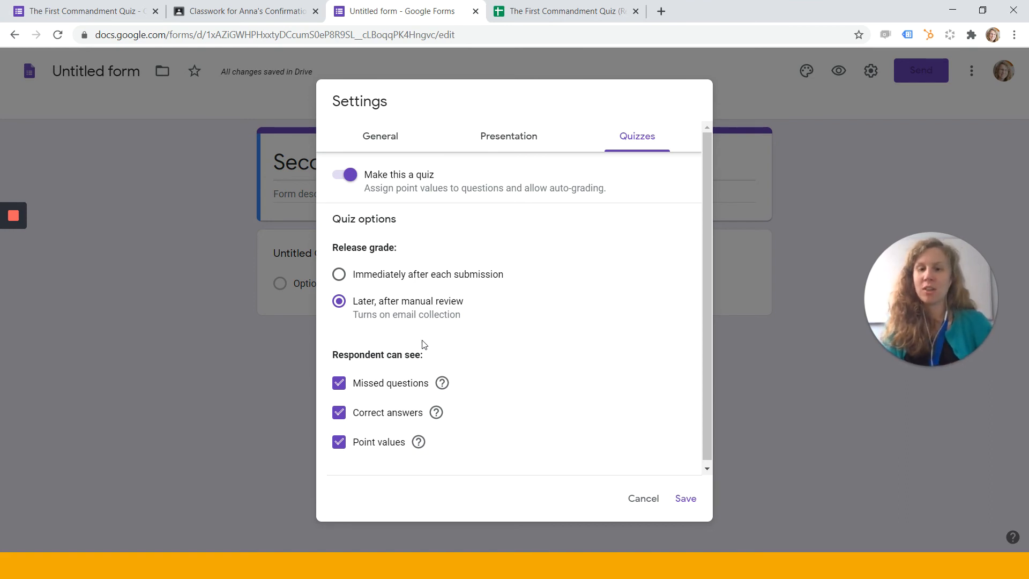
pyautogui.scroll(-1, 413, 390)
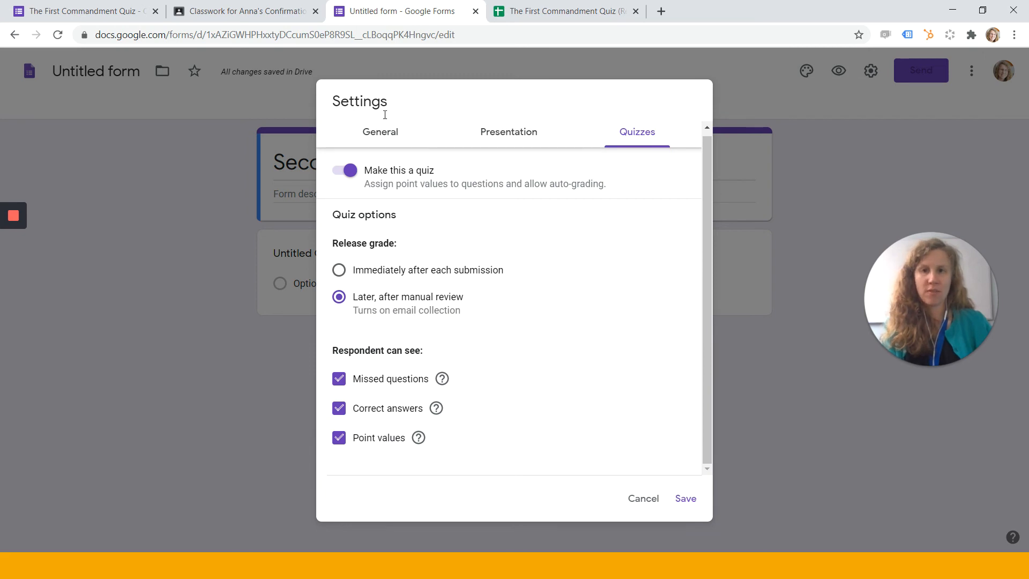
# - Limit the form to 1 response per respondent in the general settings and save the settings
pyautogui.click(385, 135)
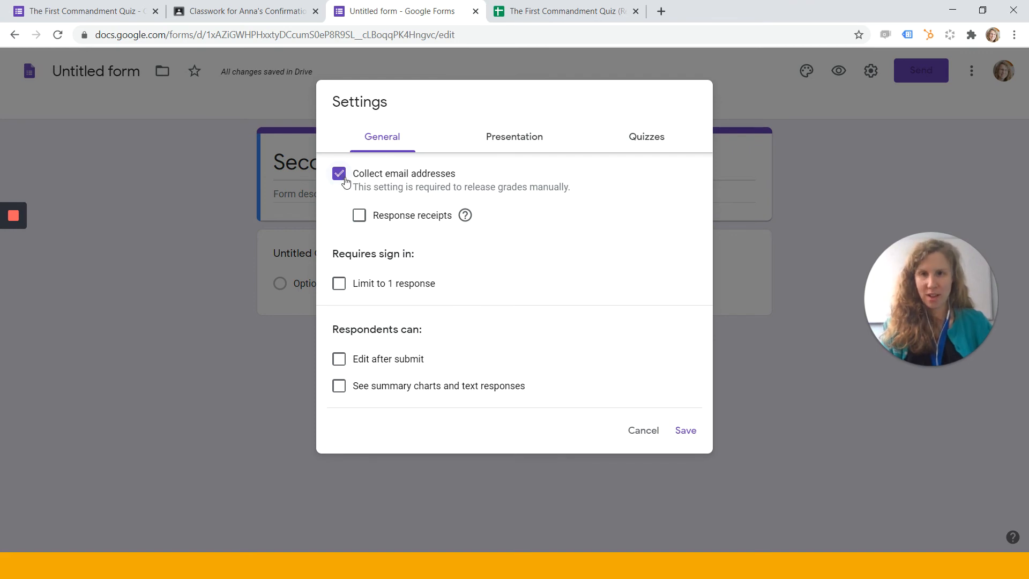
pyautogui.click(340, 284)
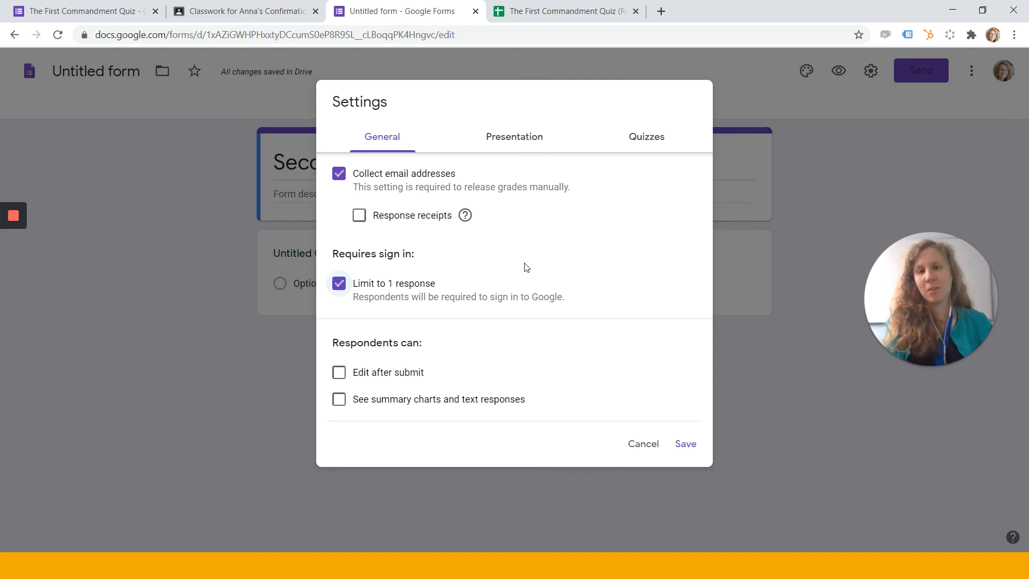
pyautogui.click(688, 448)
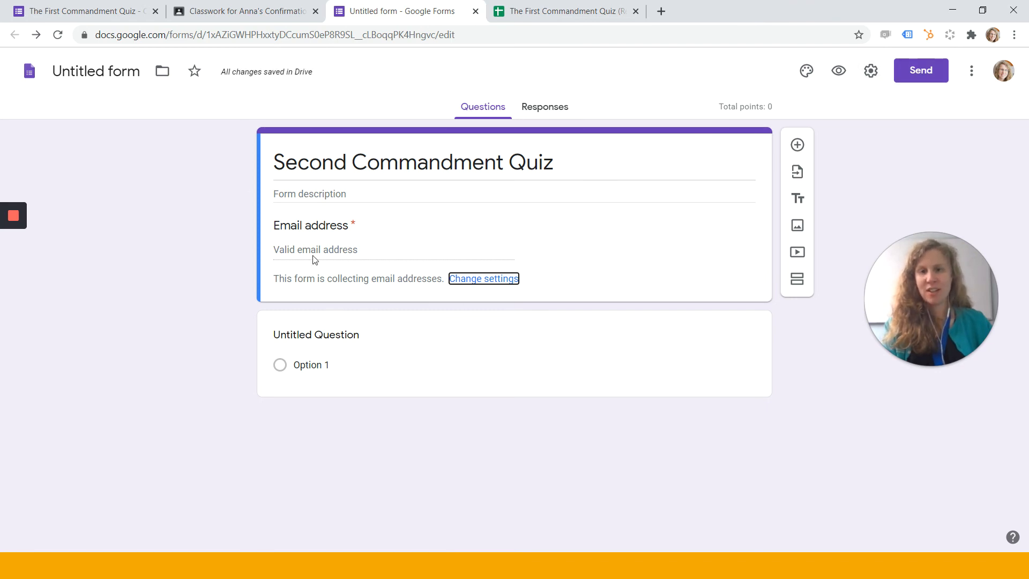
# - Word the untitled question as "What is the second commandment?" with the Multiple choice type
pyautogui.click(328, 335)
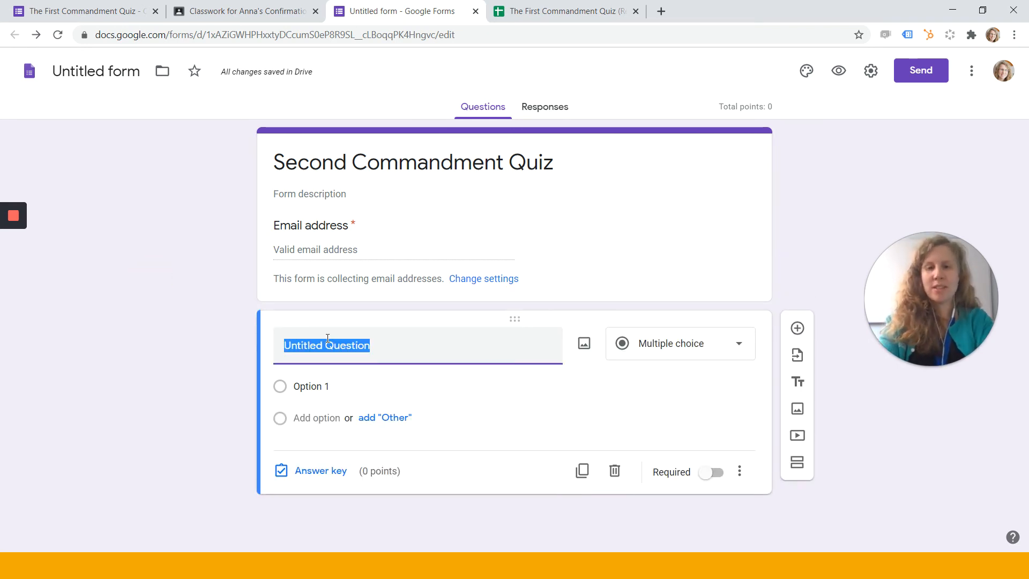
pyautogui.write('What is the second commandment?')
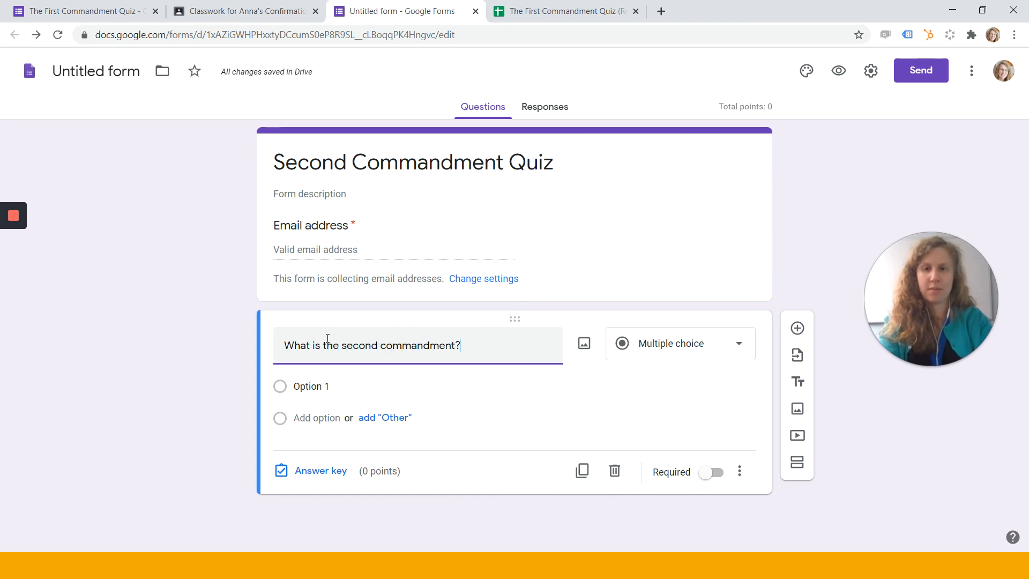
pyautogui.click(688, 348)
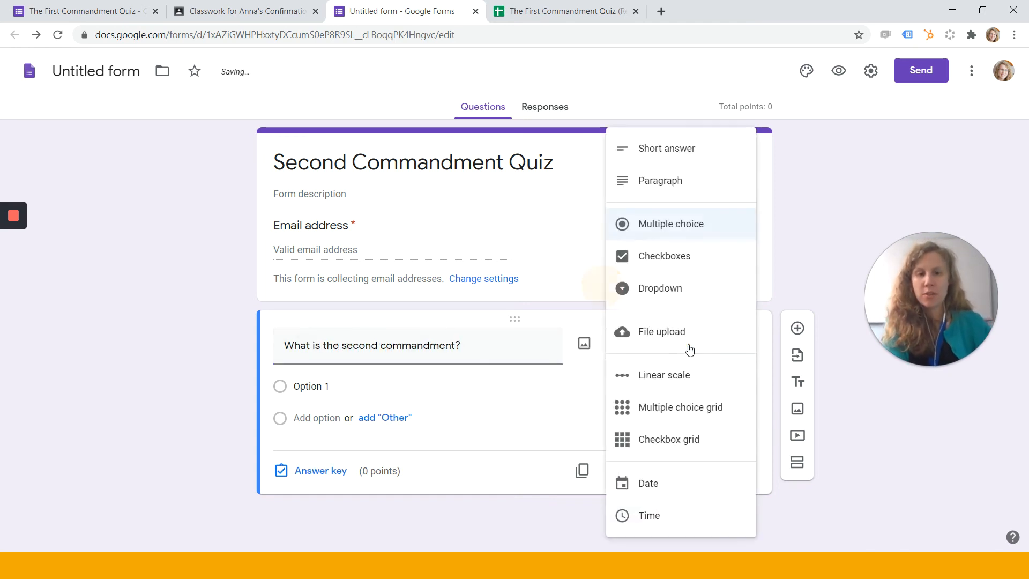
pyautogui.click(693, 232)
# - Enter the answer options "You shall have no other gods." and "You shall not misuse the name of the LORD your God."
pyautogui.click(314, 388)
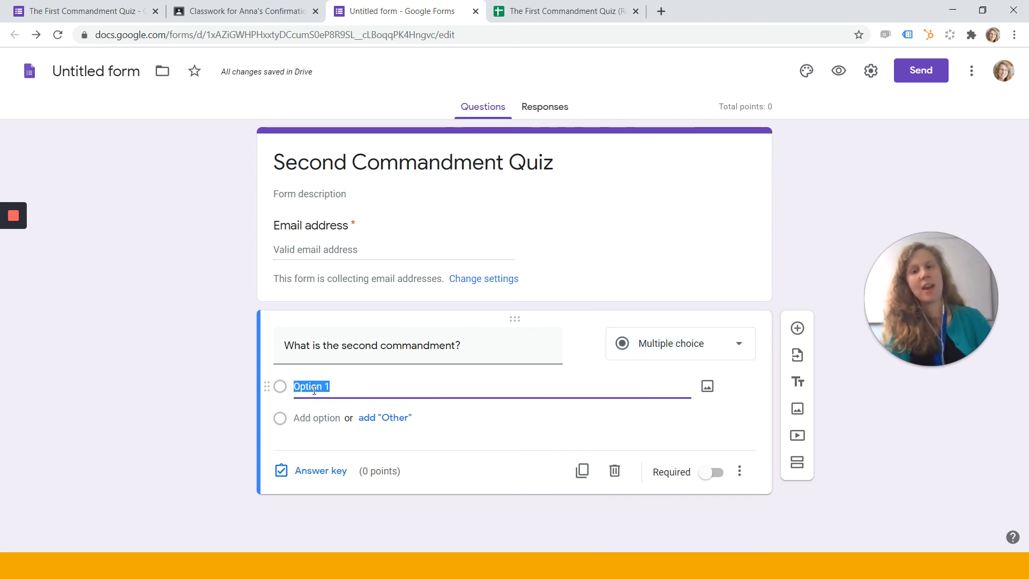
pyautogui.write('You shall have no other gods.')
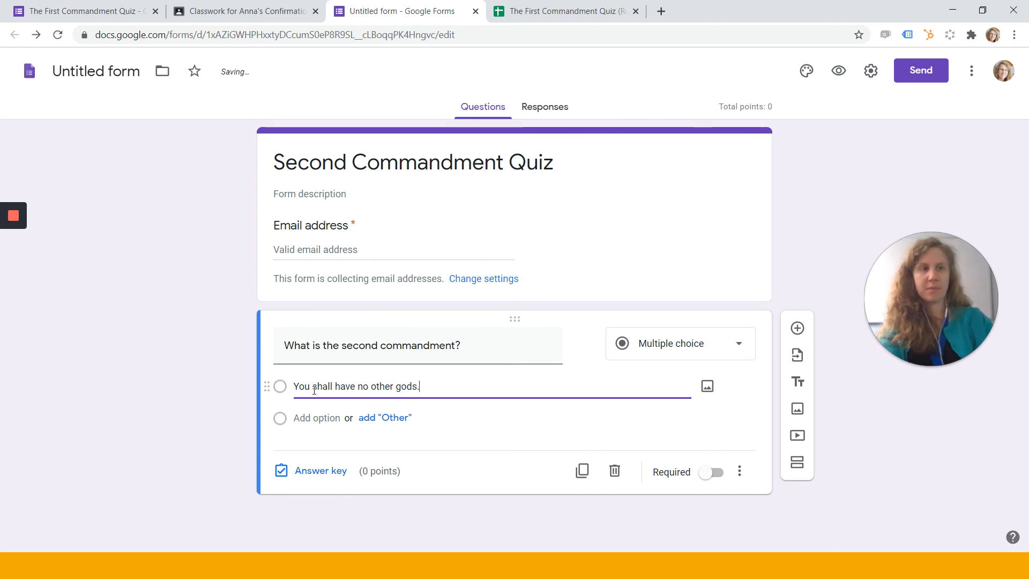
pyautogui.click(123, 2)
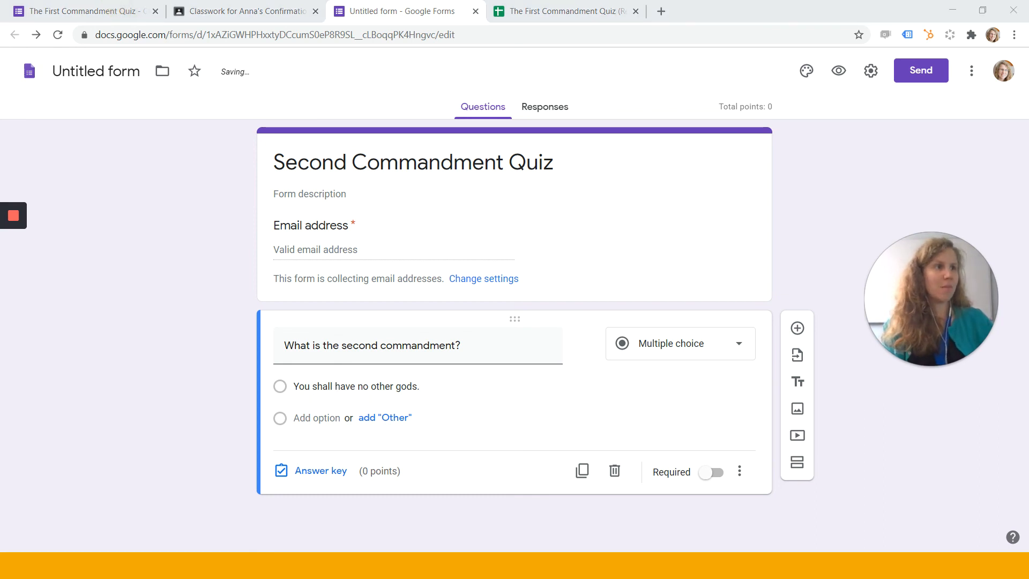
pyautogui.click(531, 511)
pyautogui.click(530, 511)
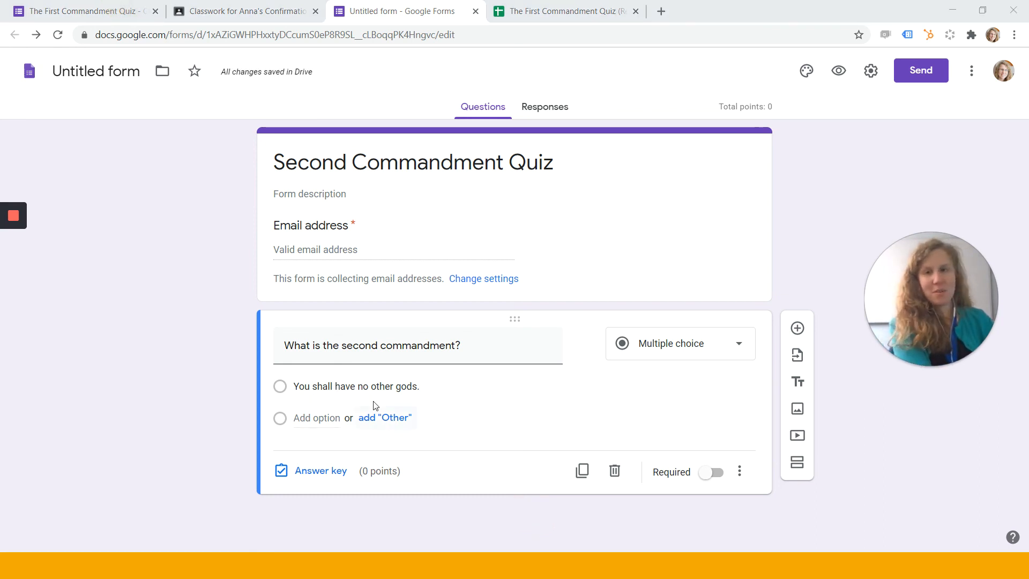
pyautogui.click(316, 418)
pyautogui.write('You shall not misuse the name of the LORD your God.')
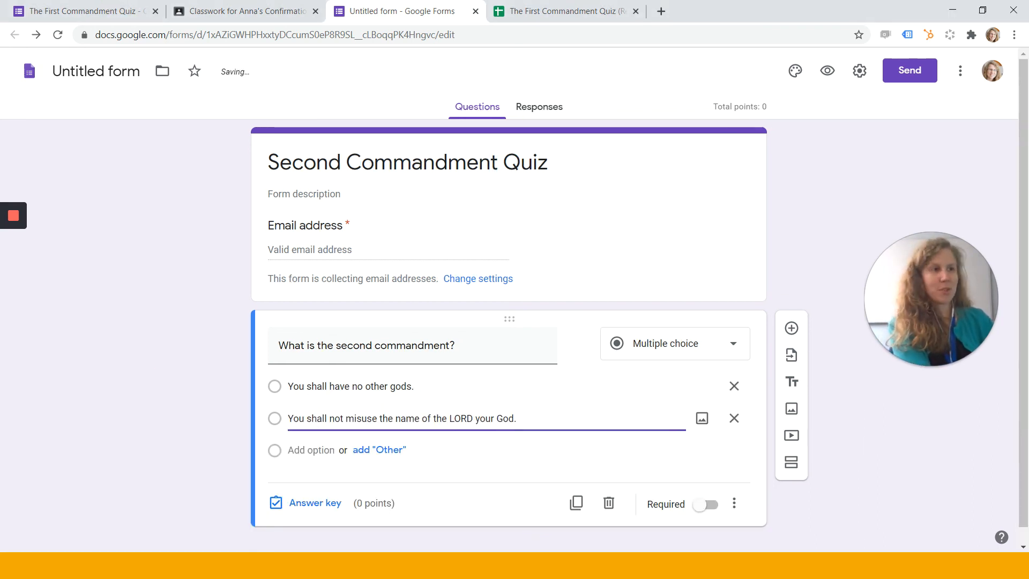
# - Add the answer options "Remember the Sabbath day by keeping it holy." and "Honor your father and your mother."
pyautogui.click(501, 539)
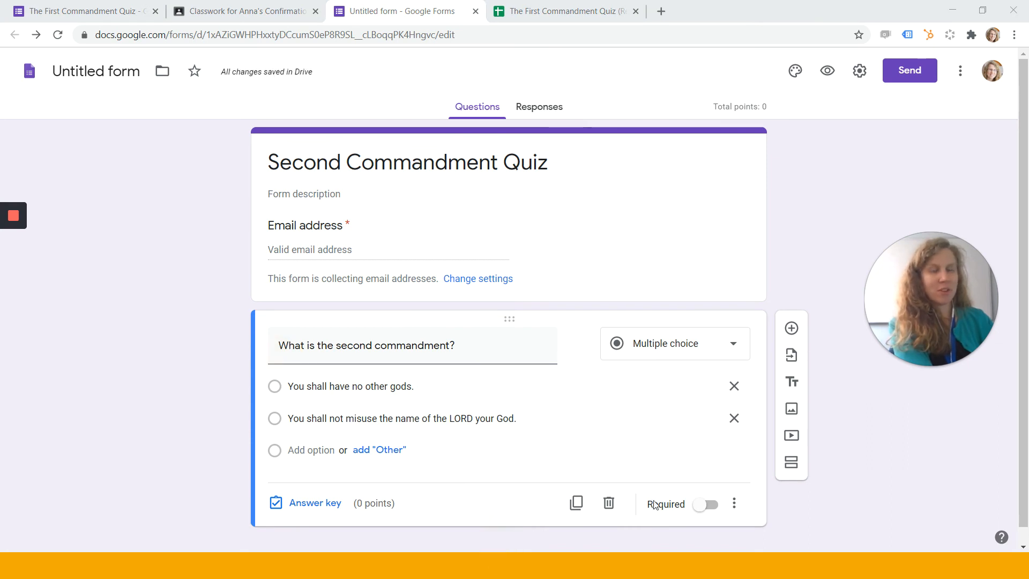
pyautogui.click(300, 451)
pyautogui.write('Remember the Sabbath day by keeping it holy.')
pyautogui.click(253, 292)
pyautogui.click(498, 480)
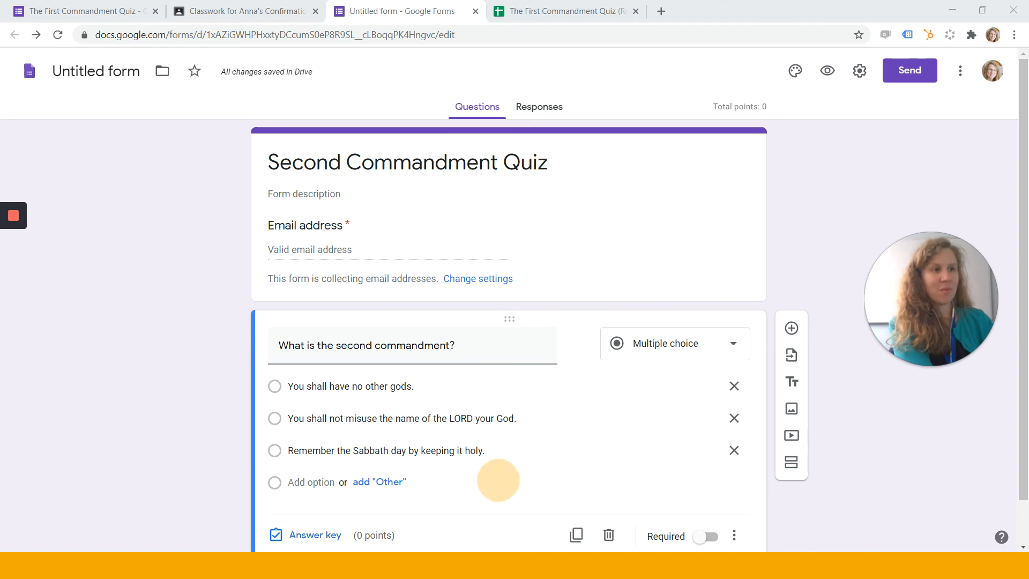
pyautogui.click(303, 483)
pyautogui.write('Honor your father and your mother.')
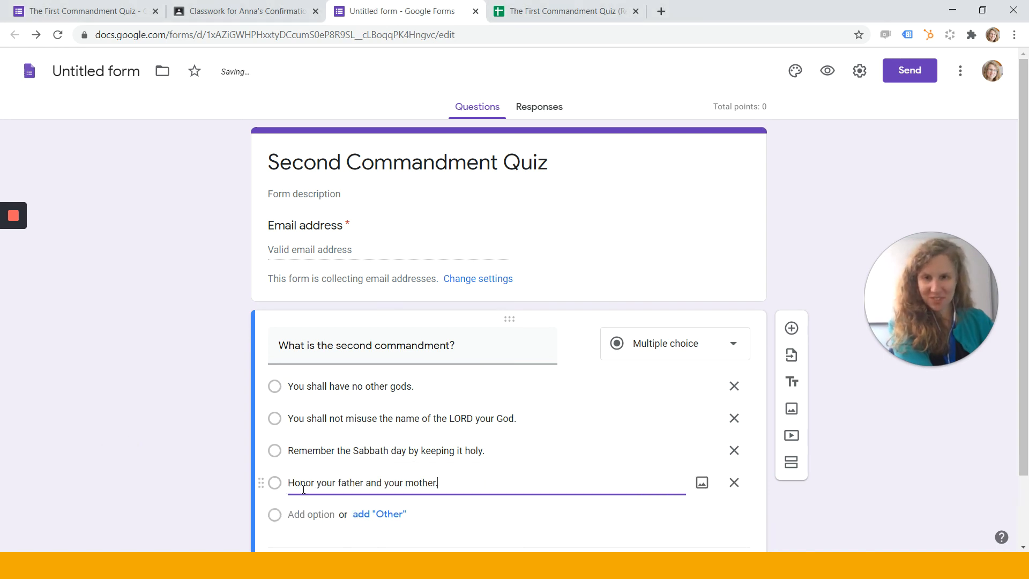
pyautogui.click(169, 336)
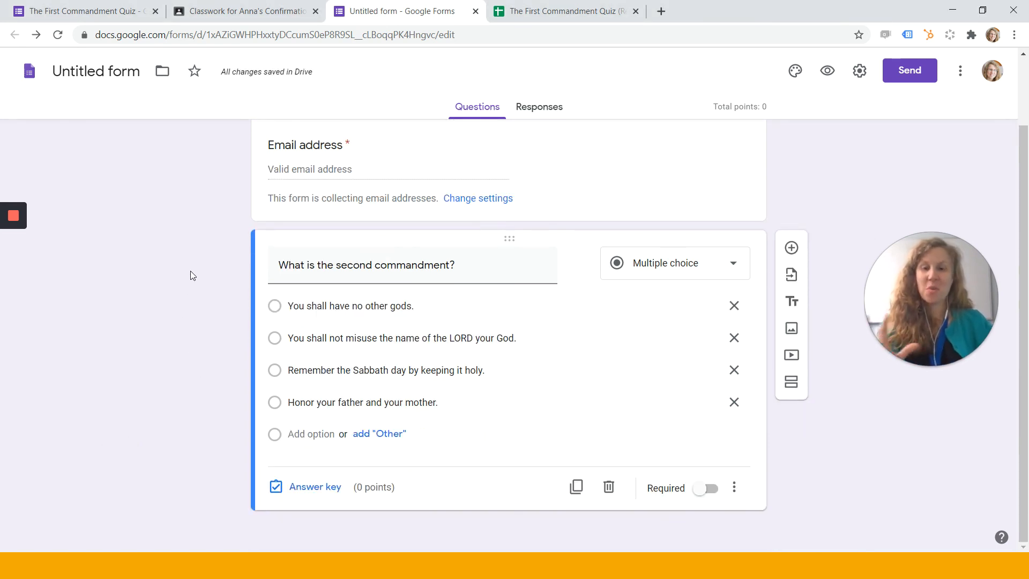
# - In the question's answer key, mark "You shall have no other gods." as correct and assign 5 points
pyautogui.click(304, 493)
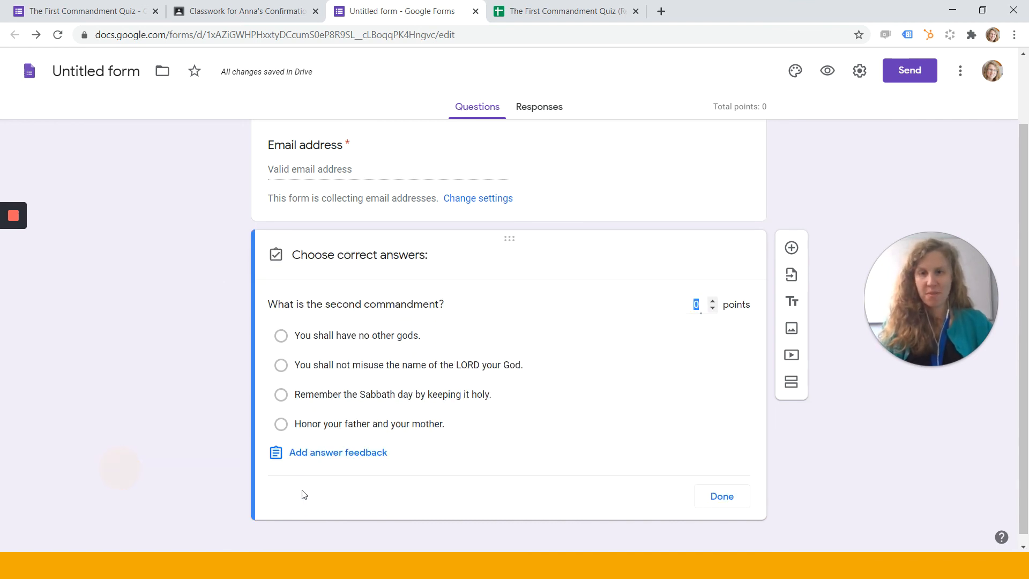
pyautogui.click(280, 339)
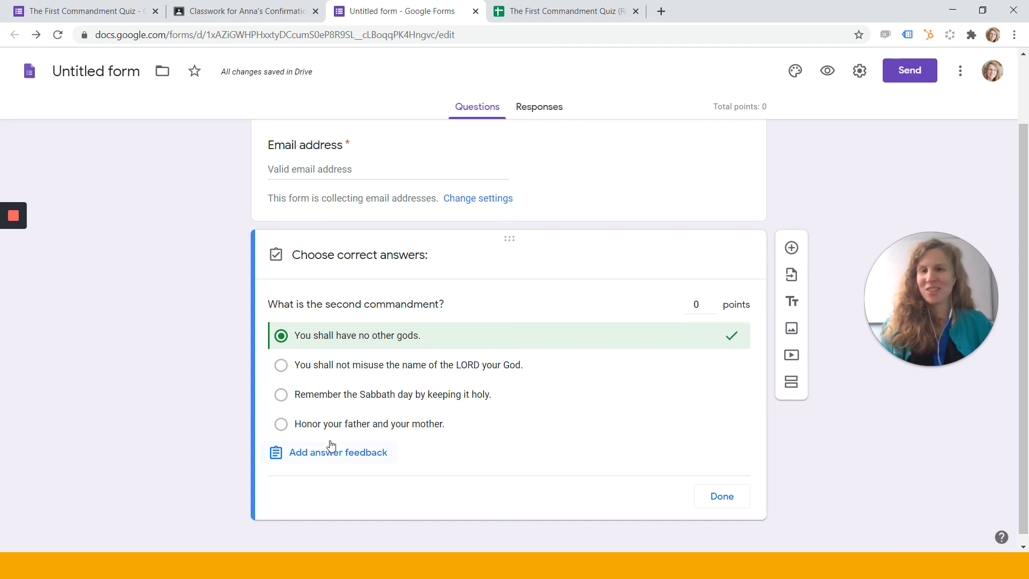
pyautogui.click(697, 306)
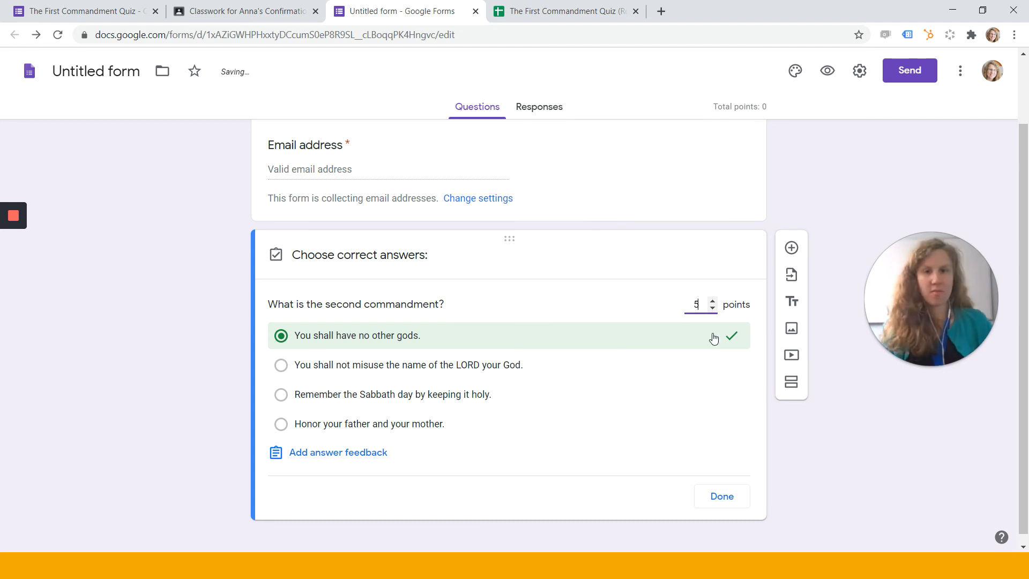
pyautogui.click(737, 498)
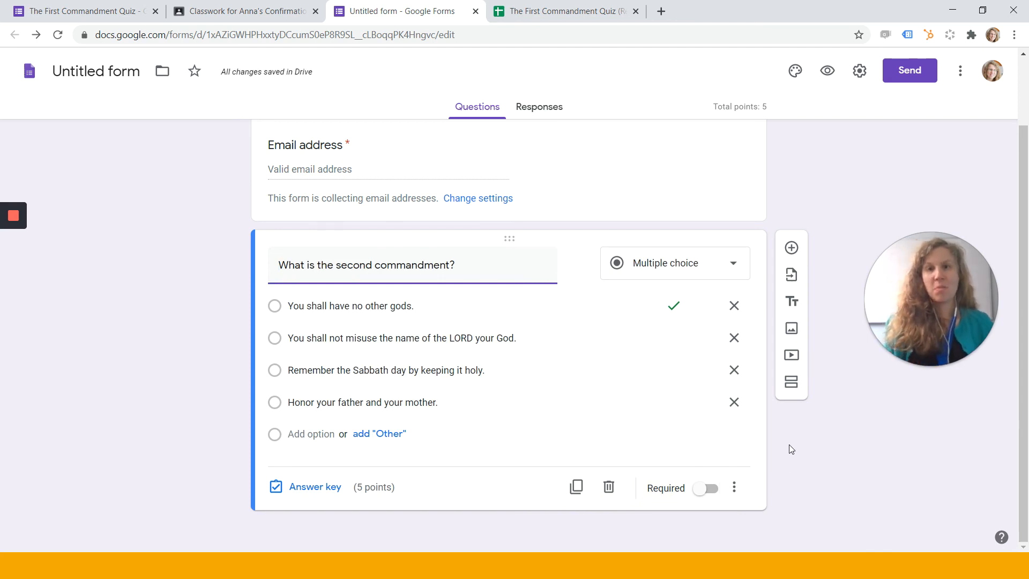
# - Make the multiple-choice question required and set its option order to shuffle
pyautogui.click(703, 492)
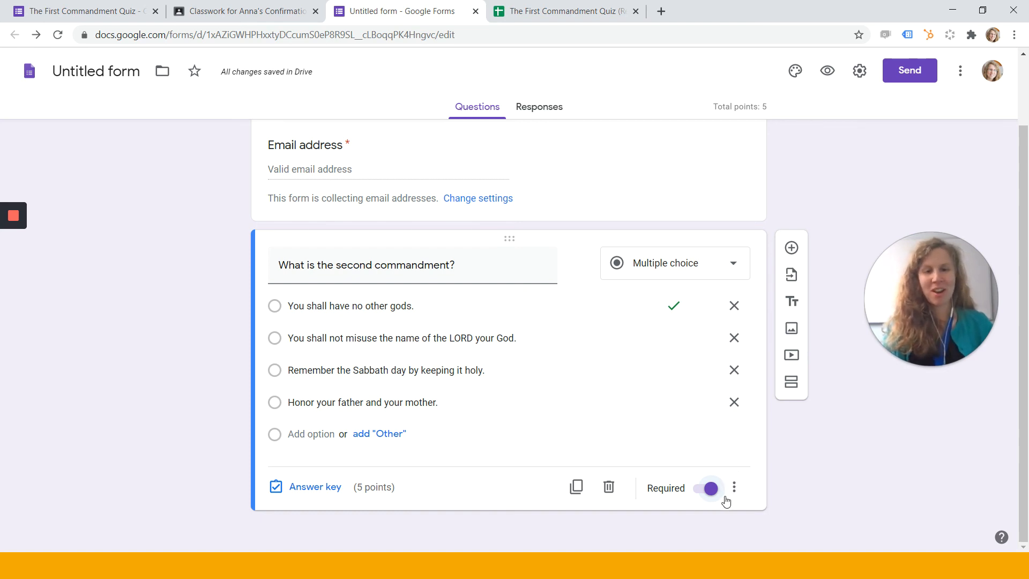
pyautogui.click(734, 490)
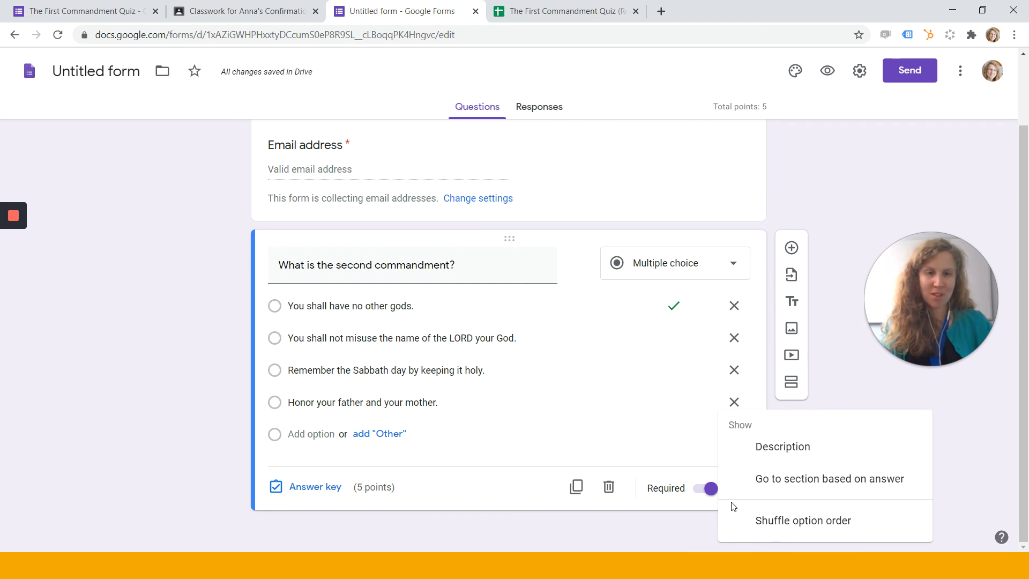
pyautogui.click(758, 528)
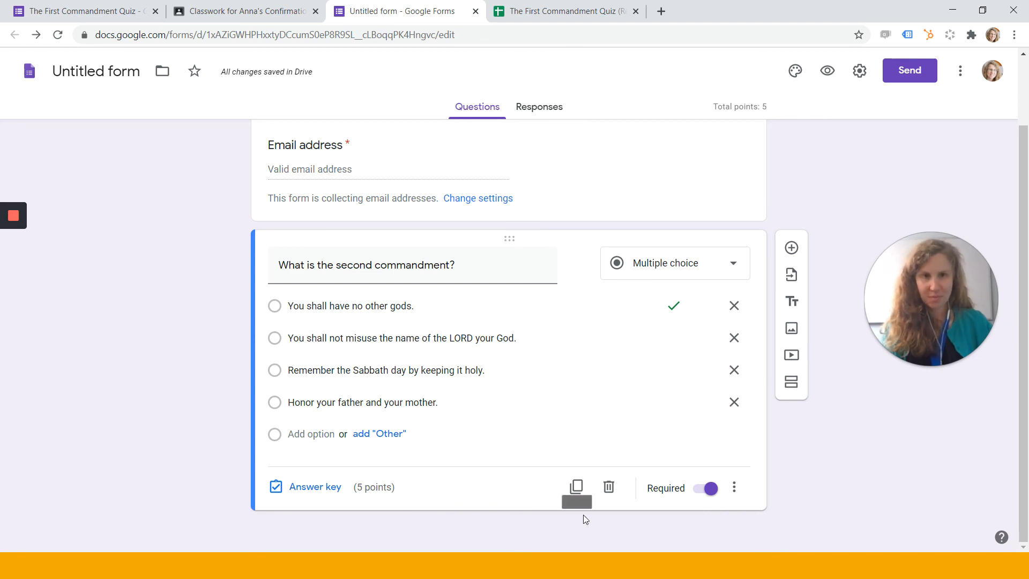
# - Duplicate the multiple-choice question and change the copy's type to Short answer
pyautogui.click(577, 488)
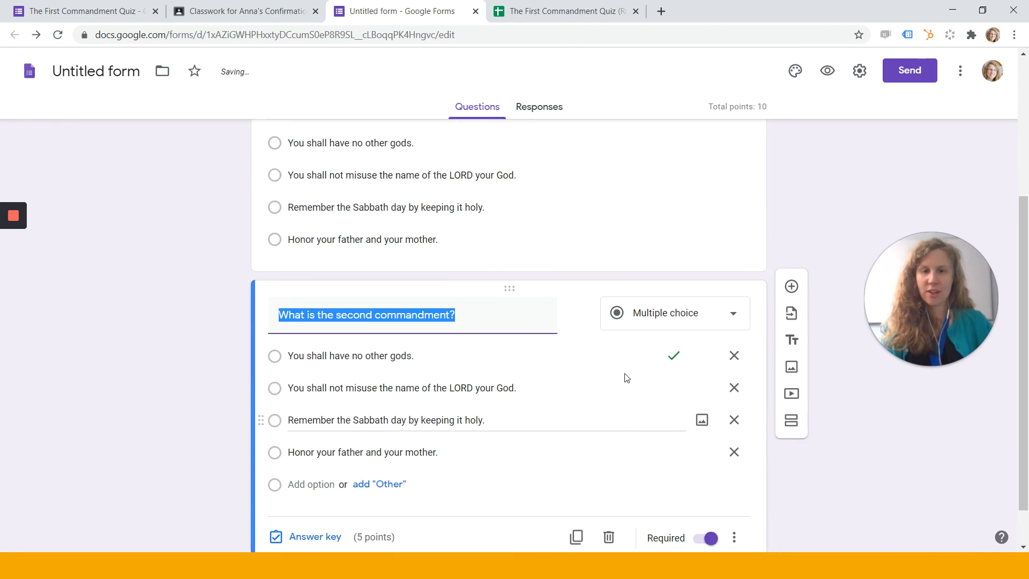
pyautogui.click(634, 280)
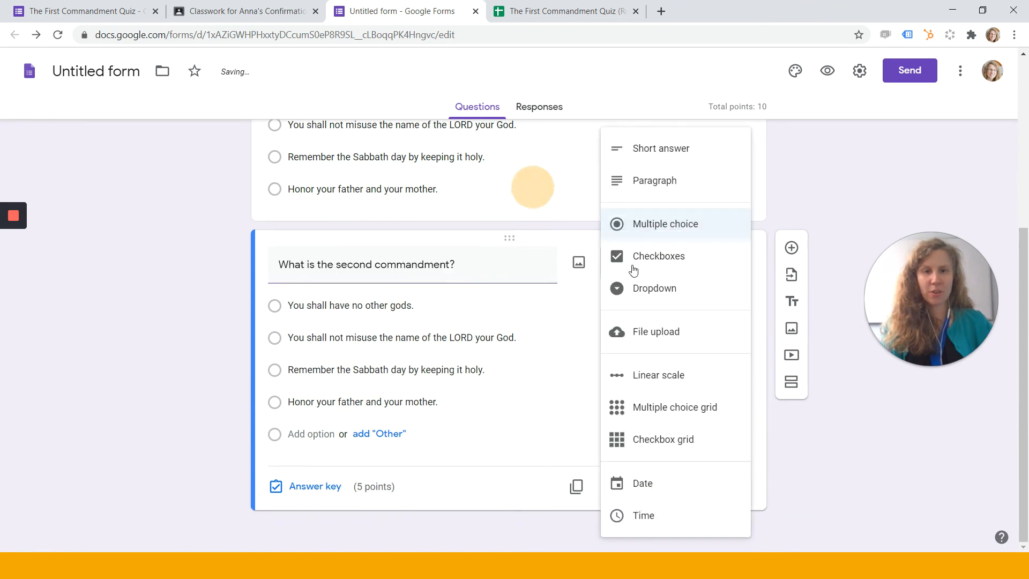
pyautogui.click(646, 151)
# - Replace the duplicated question's text with "Write the meaning of the second commandment."
pyautogui.tripleClick(356, 395)
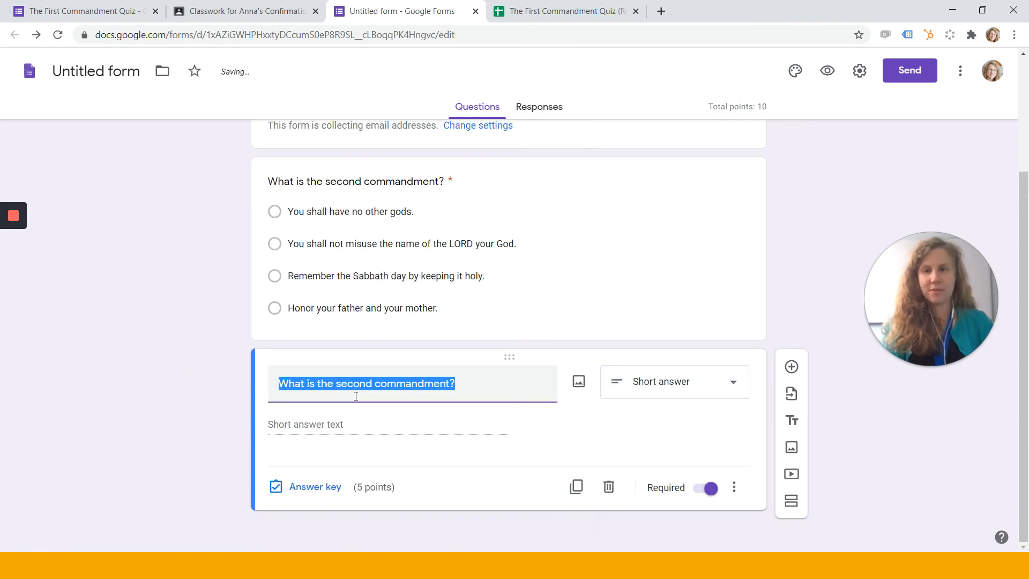
pyautogui.write('WR')
pyautogui.press('BackSpace')
pyautogui.press('BackSpace')
pyautogui.press('BackSpace')
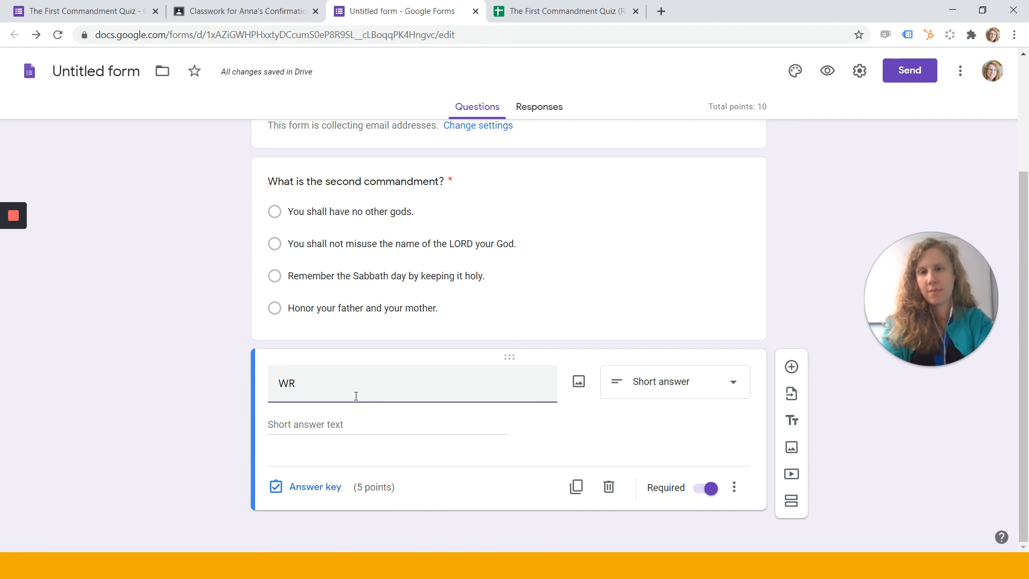
pyautogui.write('ite the meanin')
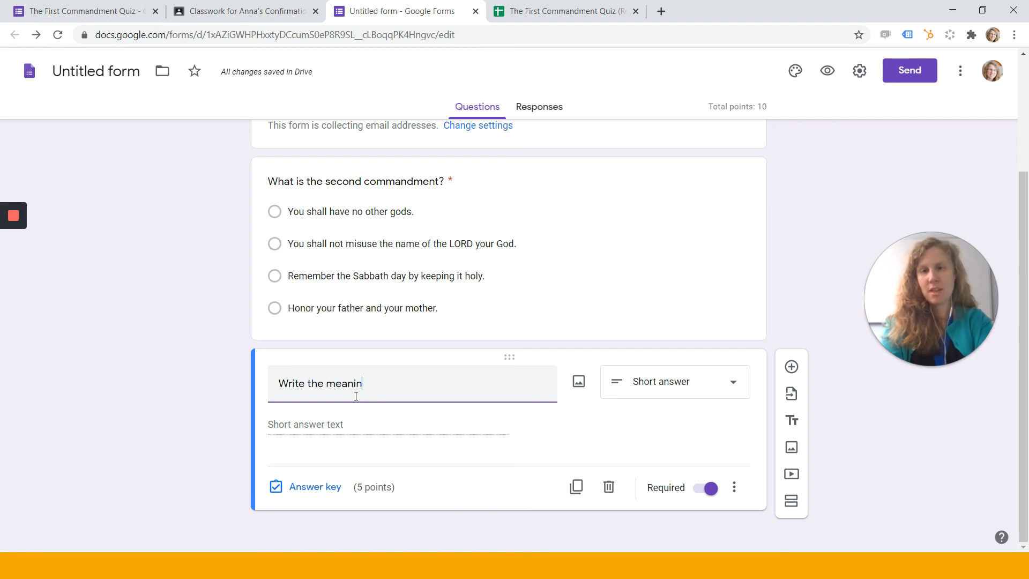
pyautogui.write('g of the second commandment.')
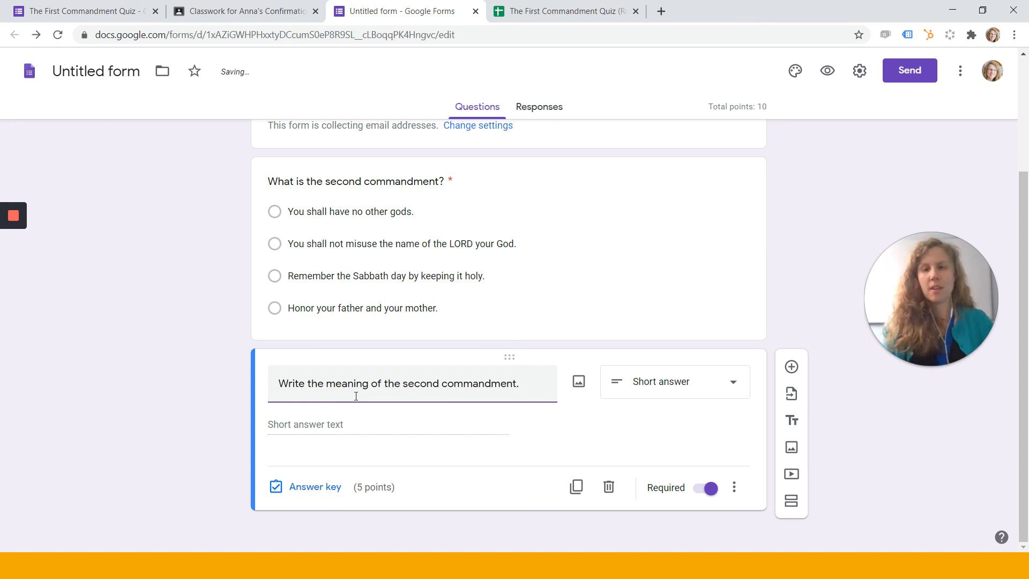
# - In the short-answer question's answer key, add the copied explanation beginning "What does this mean? We should fear and love God" as a correct answer
pyautogui.click(308, 489)
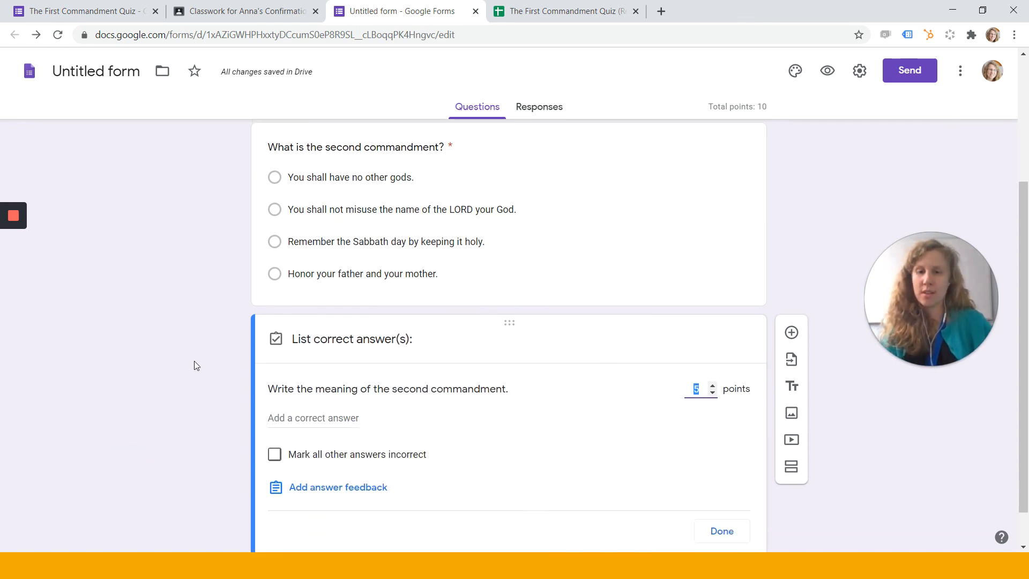
pyautogui.click(375, 299)
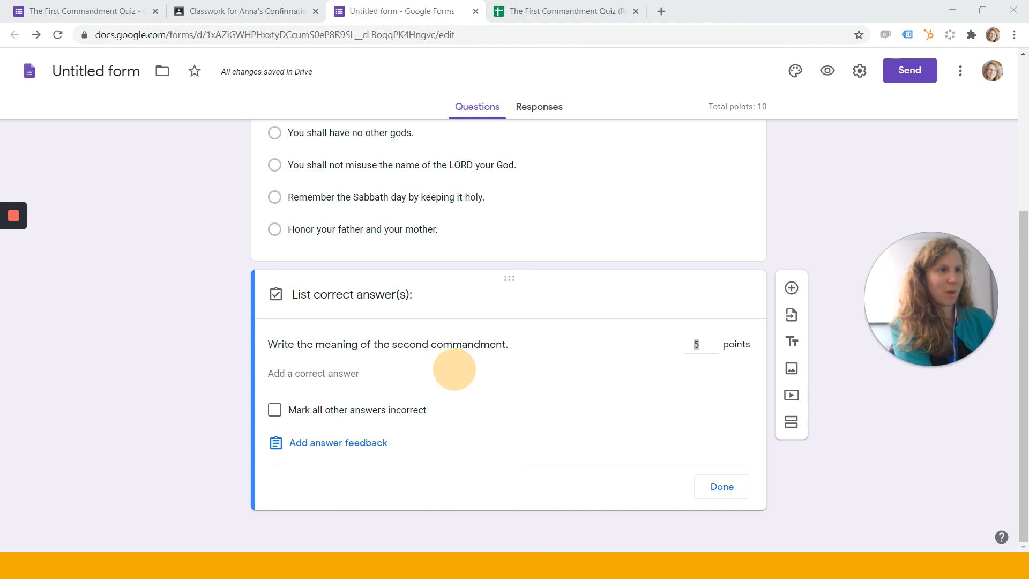
pyautogui.click(317, 376)
pyautogui.hotkey('ctrl', 'v')
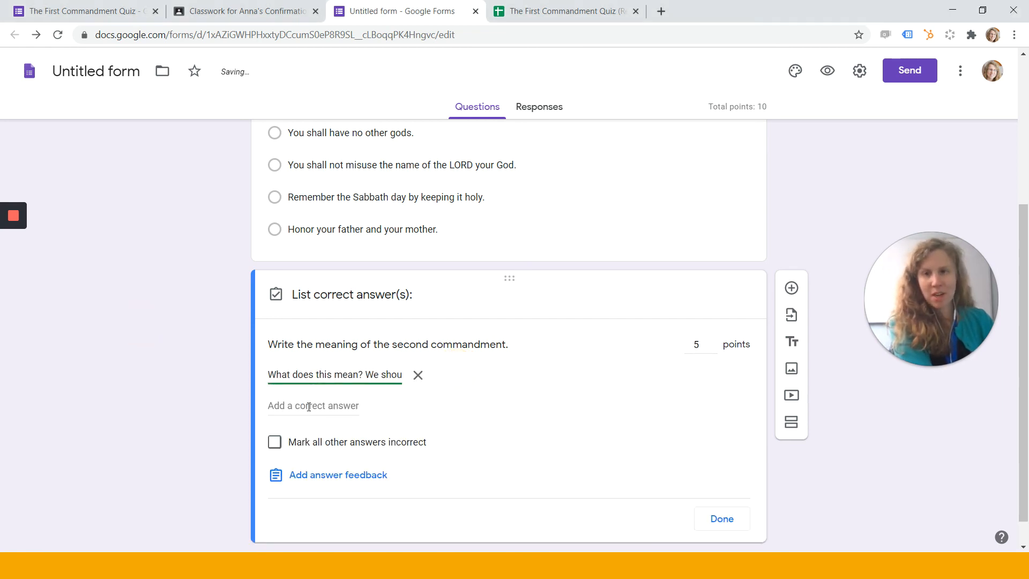
# - Add the same explanation as a second correct answer, removing "What does this mean?" so it begins with "We should fear and love God"
pyautogui.click(317, 403)
pyautogui.hotkey('ctrl', 'v')
pyautogui.click(368, 405)
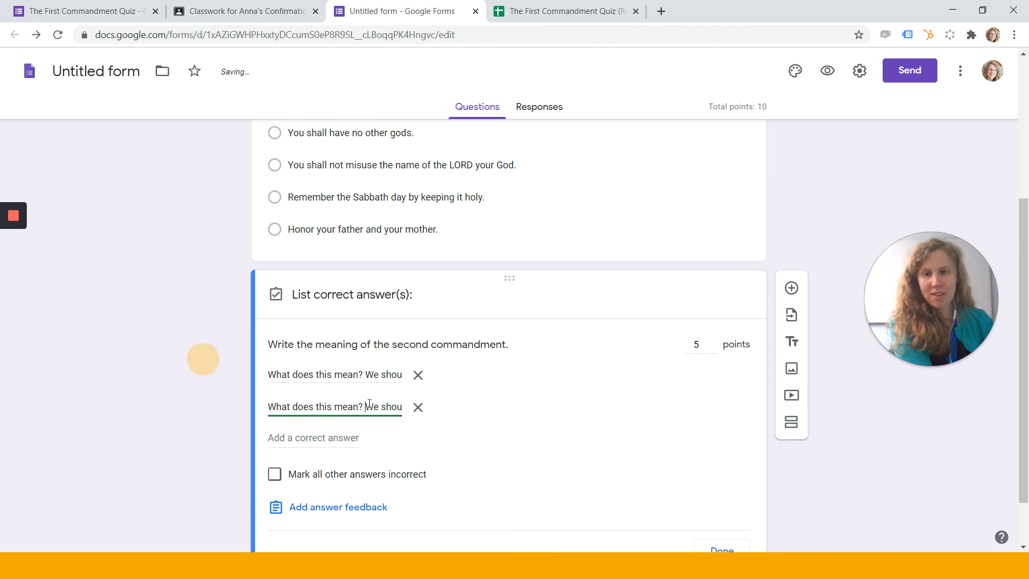
pyautogui.hotkey('shift', 'Home')
pyautogui.press('BackSpace')
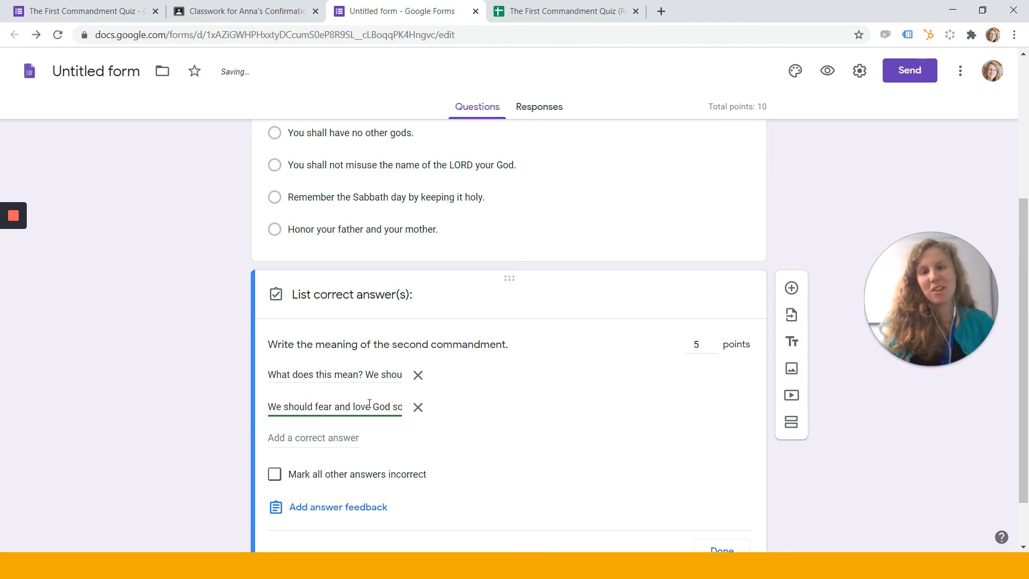
pyautogui.scroll(-2, 354, 424)
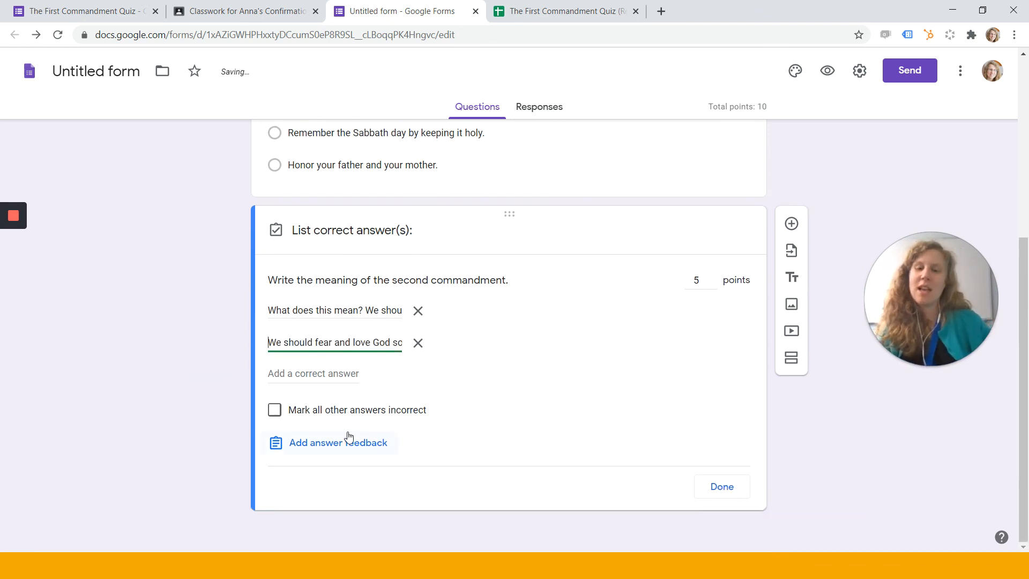
# - Mark all other answers incorrect, set the short-answer question to 10 points, and finish its answer key
pyautogui.click(275, 411)
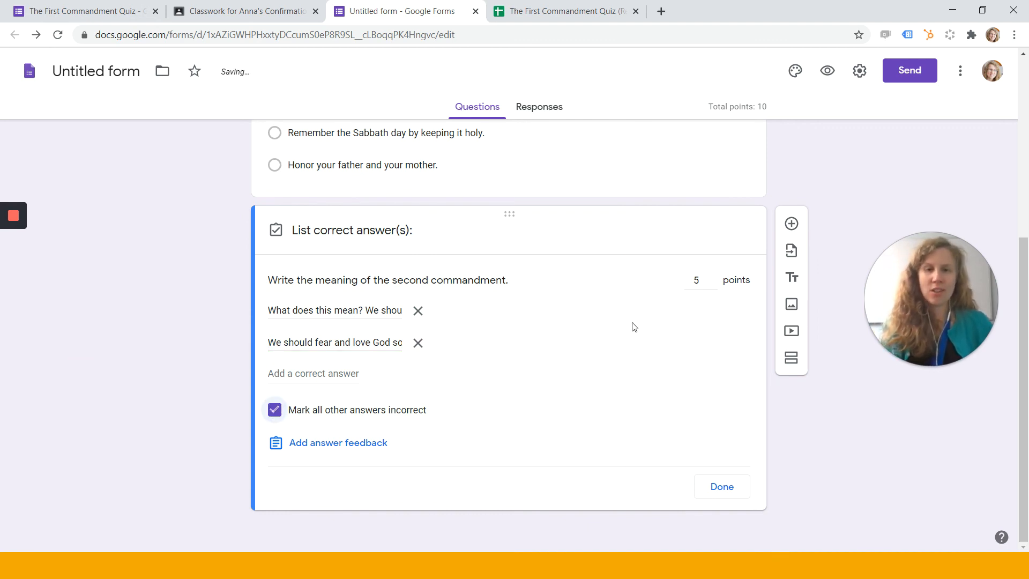
pyautogui.doubleClick(697, 282)
pyautogui.write('10')
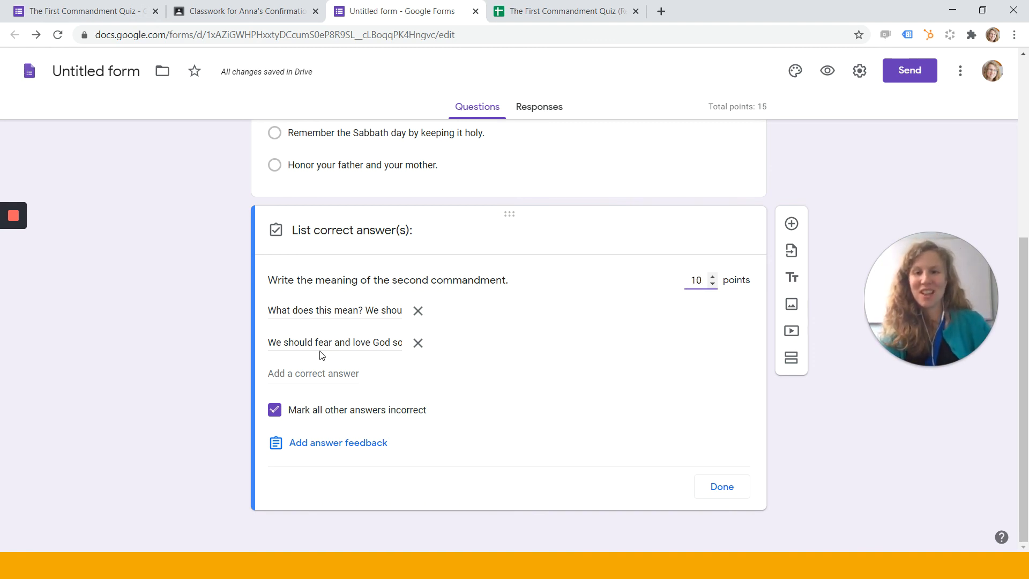
pyautogui.click(721, 487)
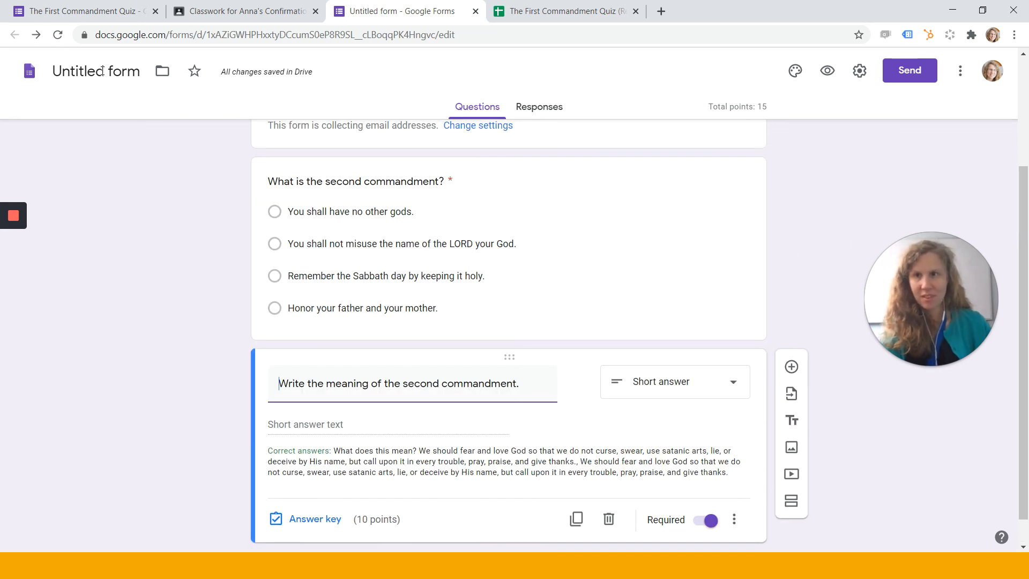
# - Name the untitled form file "Second Commandment Quiz" to match the form's title
pyautogui.scroll(3, 131, 161)
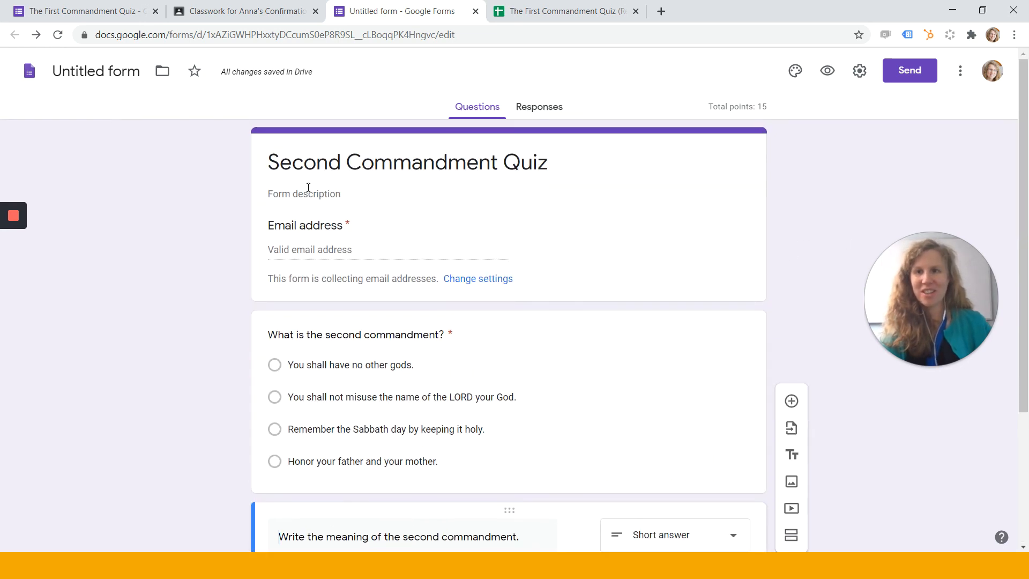
pyautogui.click(131, 80)
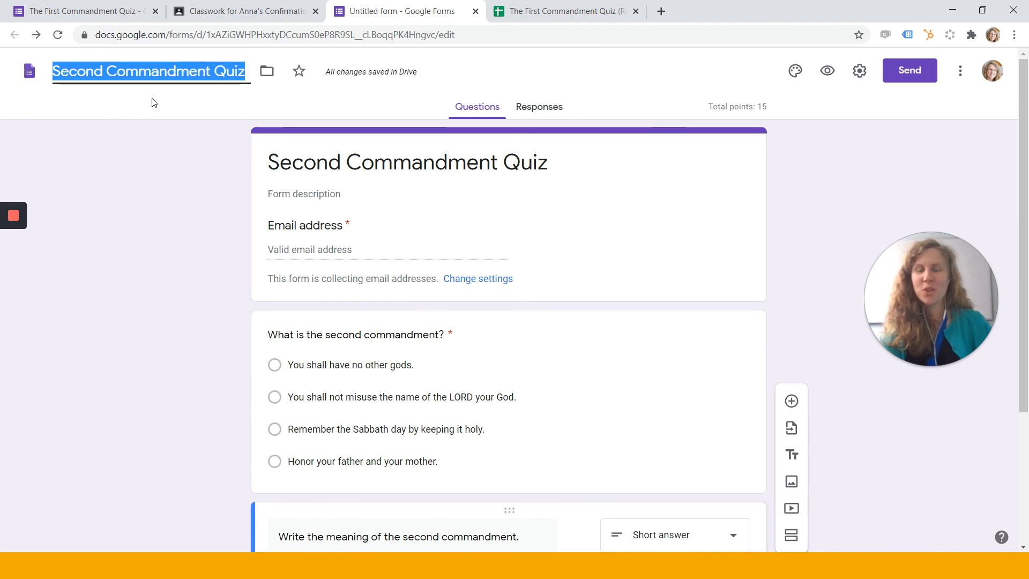
pyautogui.click(138, 72)
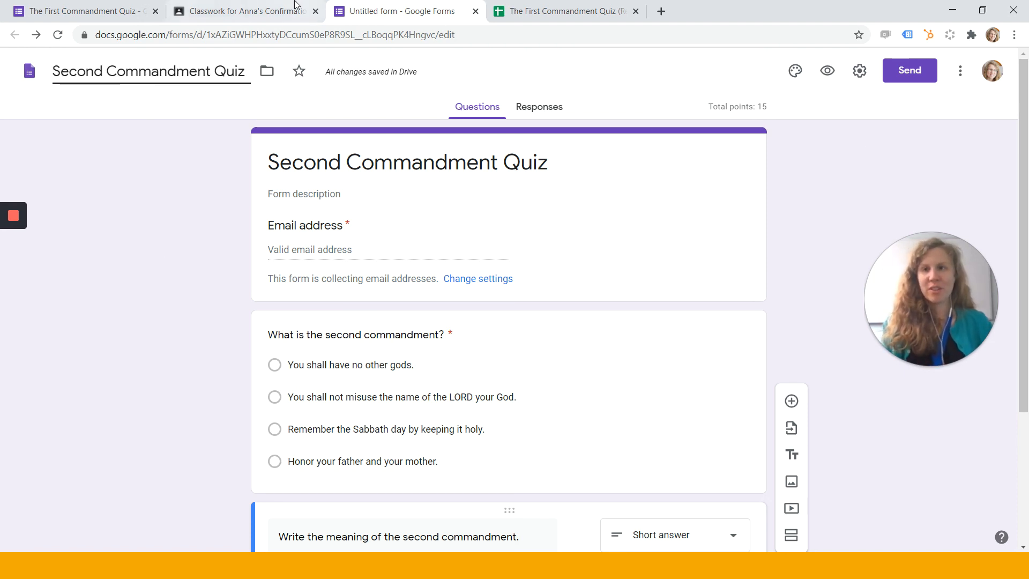
# - Switch to Google Classroom, reload the classwork page, and open the student work for "The Second Commandment - Memory Quiz"
pyautogui.click(235, 7)
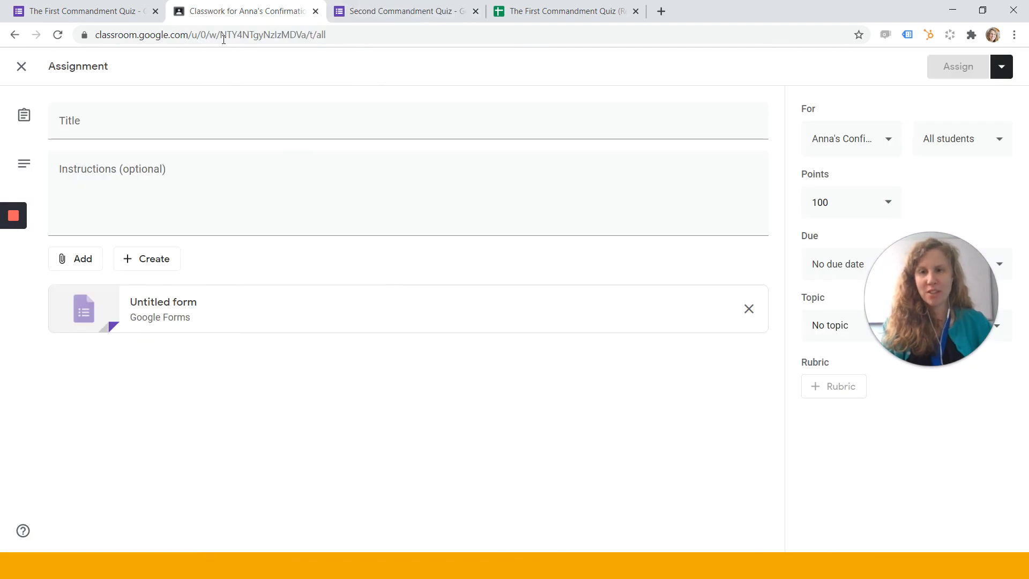
pyautogui.click(58, 35)
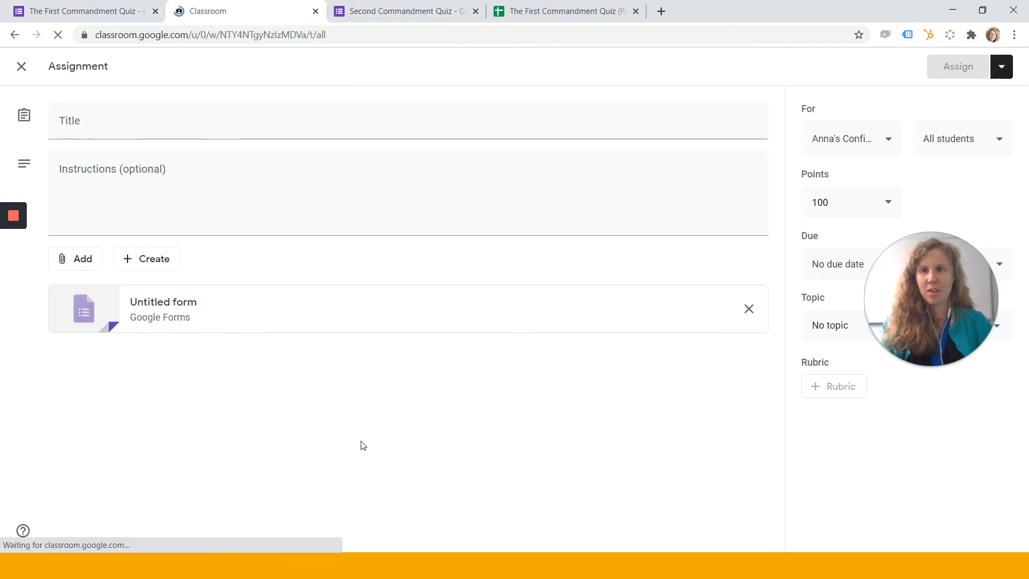
pyautogui.scroll(-9, 531, 331)
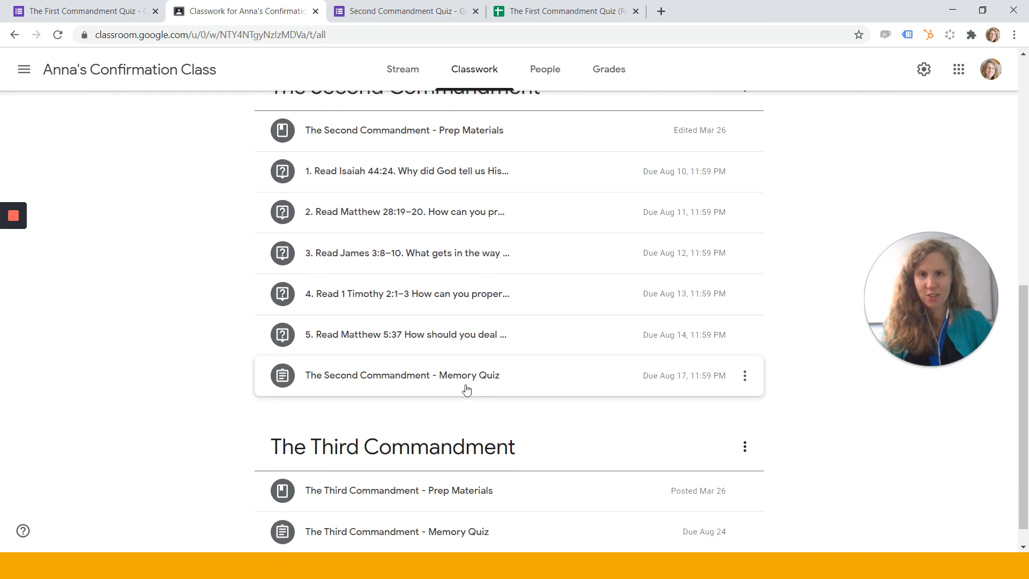
pyautogui.click(490, 387)
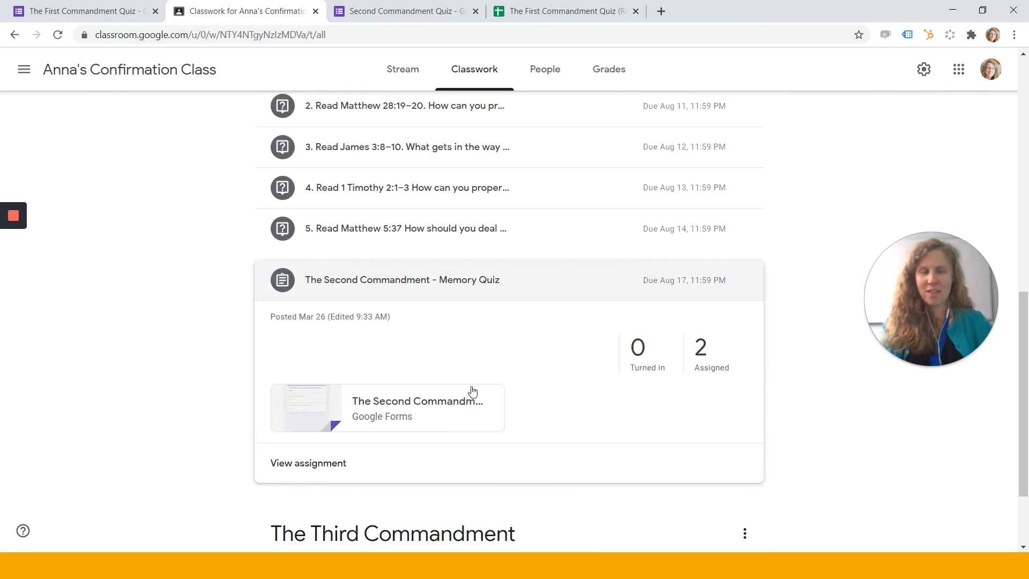
pyautogui.scroll(-2, 473, 392)
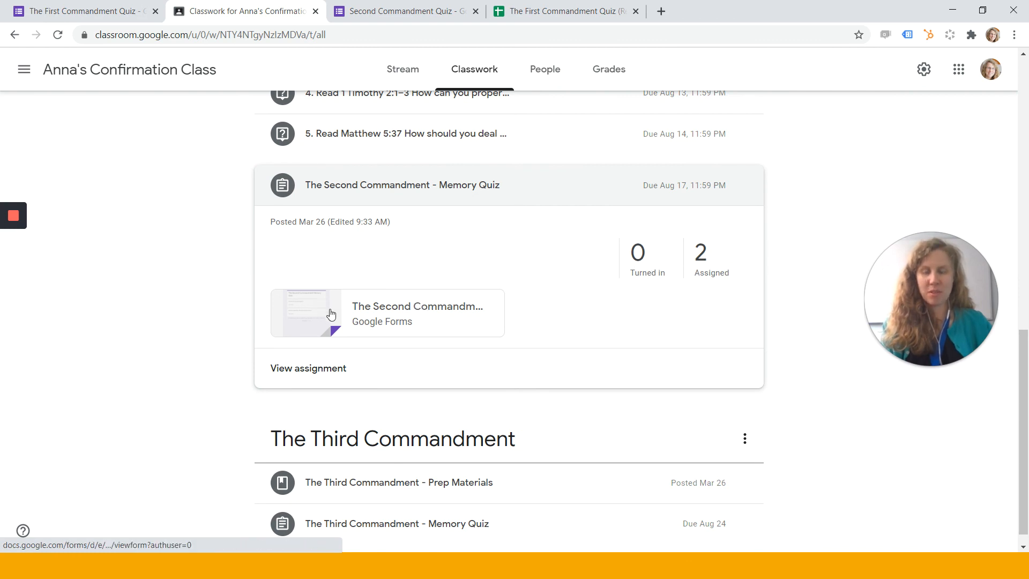
pyautogui.click(323, 375)
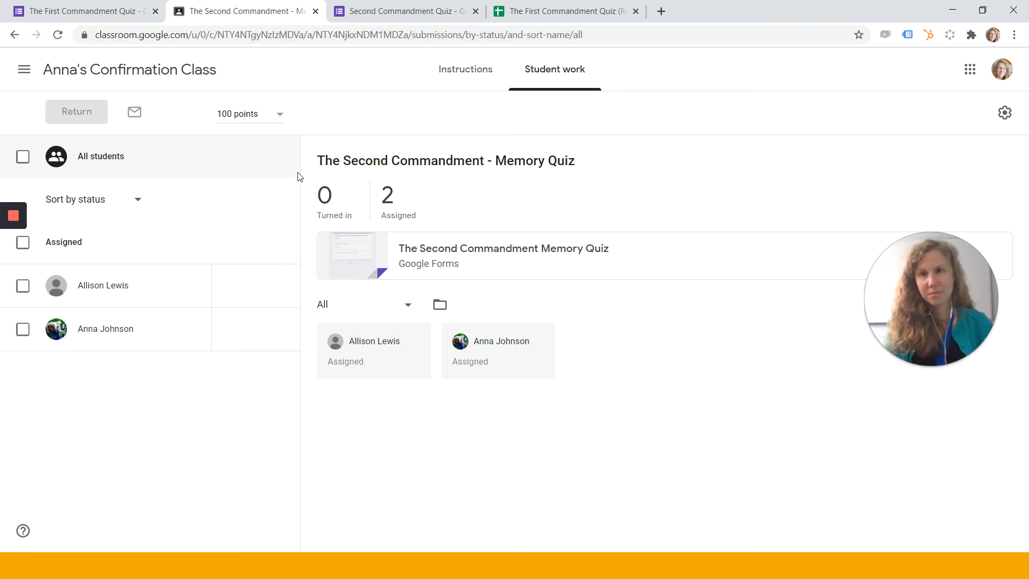
# - In the class gradebook, give the second listed student a grade of 100 for the Third Commandment assignment due Aug 24
pyautogui.click(105, 80)
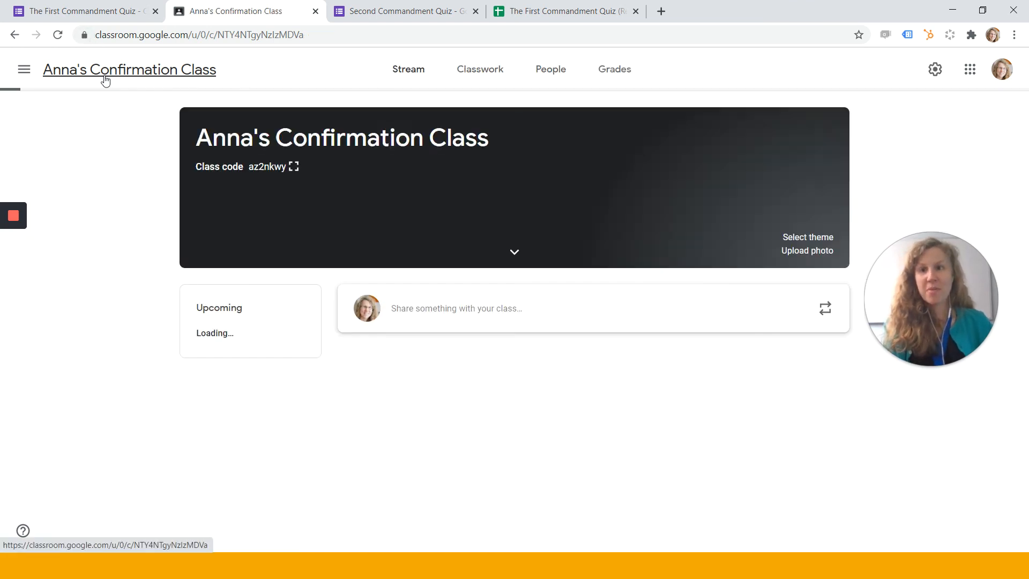
pyautogui.click(551, 76)
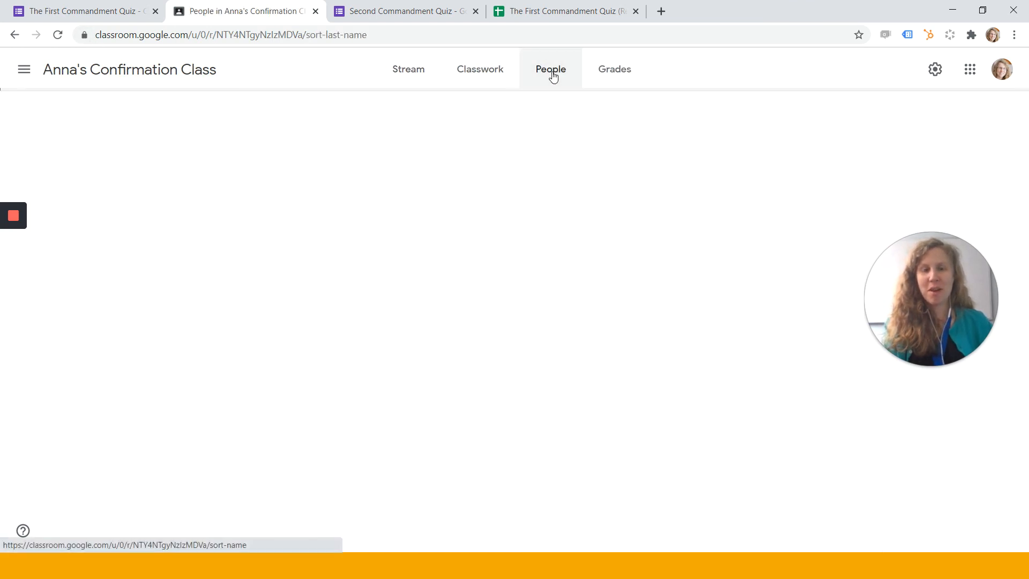
pyautogui.click(613, 80)
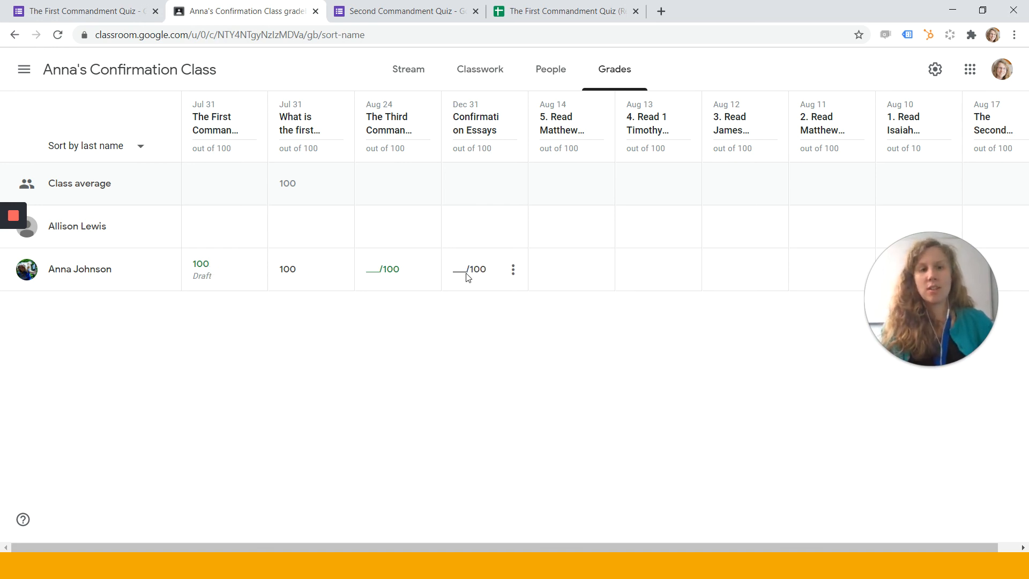
pyautogui.click(366, 269)
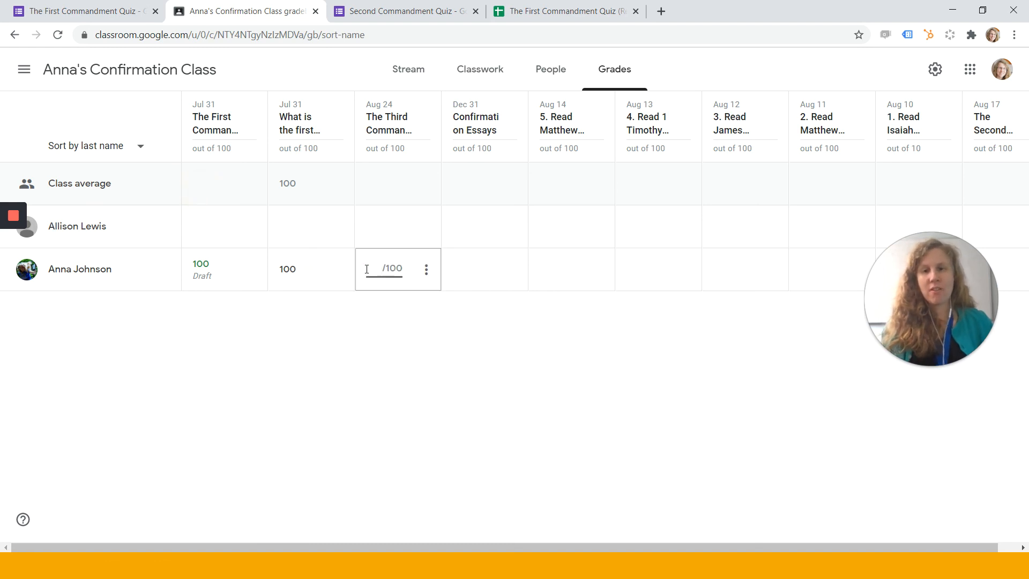
pyautogui.write('100')
pyautogui.click(466, 391)
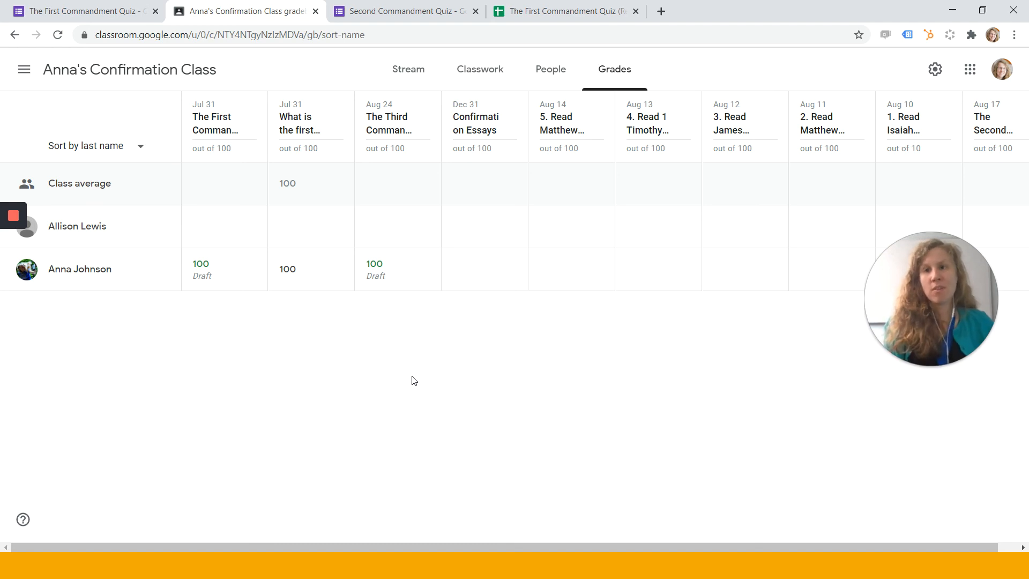
# - Review the class's teachers and students, and return to the gradebook
pyautogui.click(557, 78)
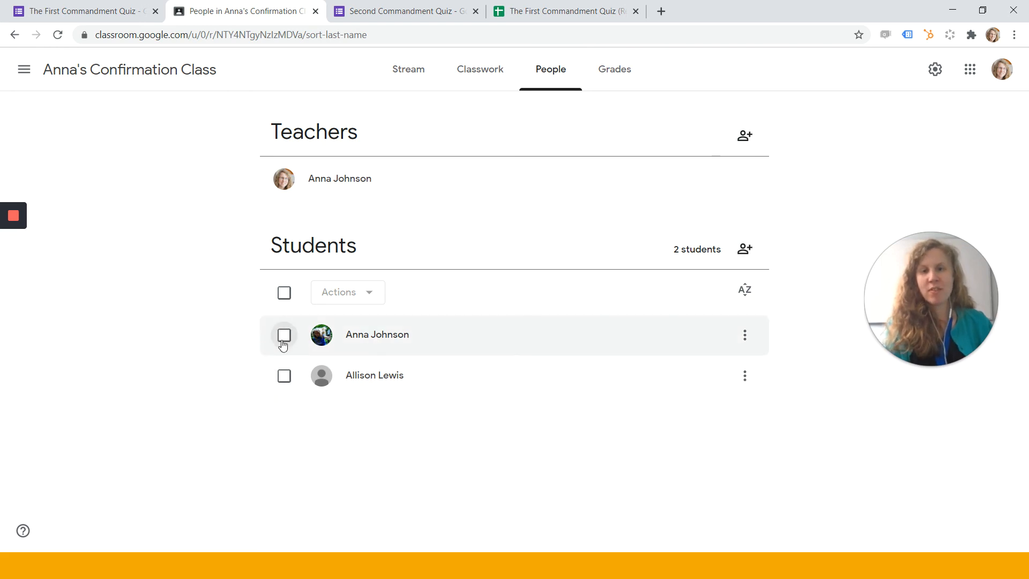
pyautogui.click(611, 73)
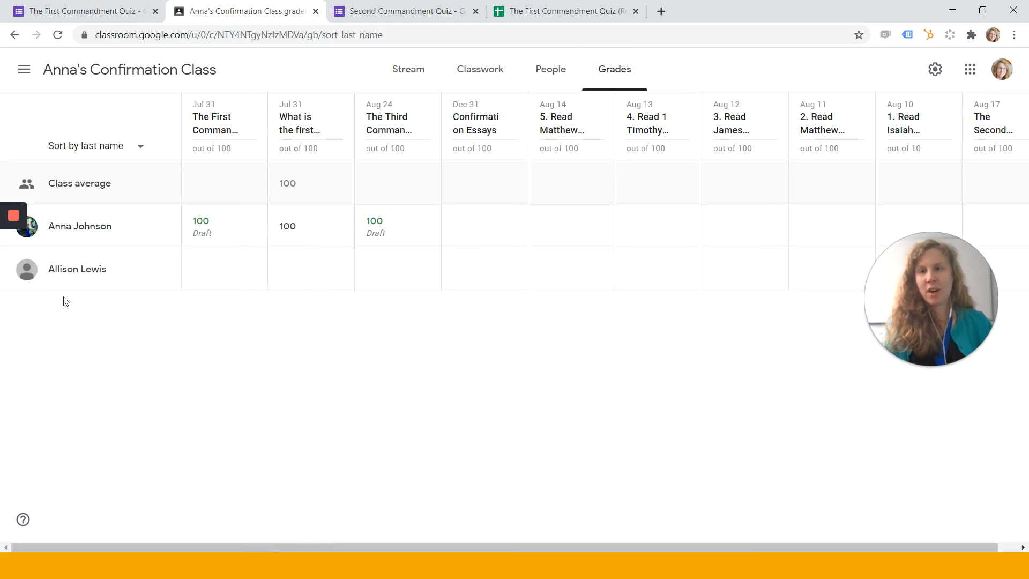